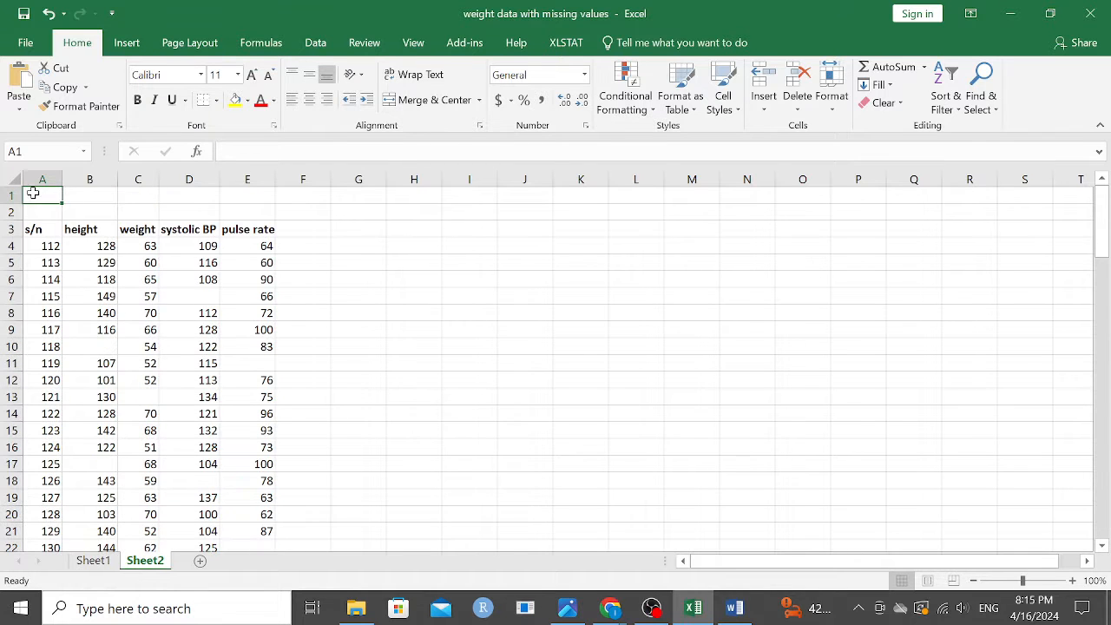
# Step: Enter a COUNTA formula in cell A1 that counts the non-empty s/n cells in A4:A102
pyautogui.write('=')
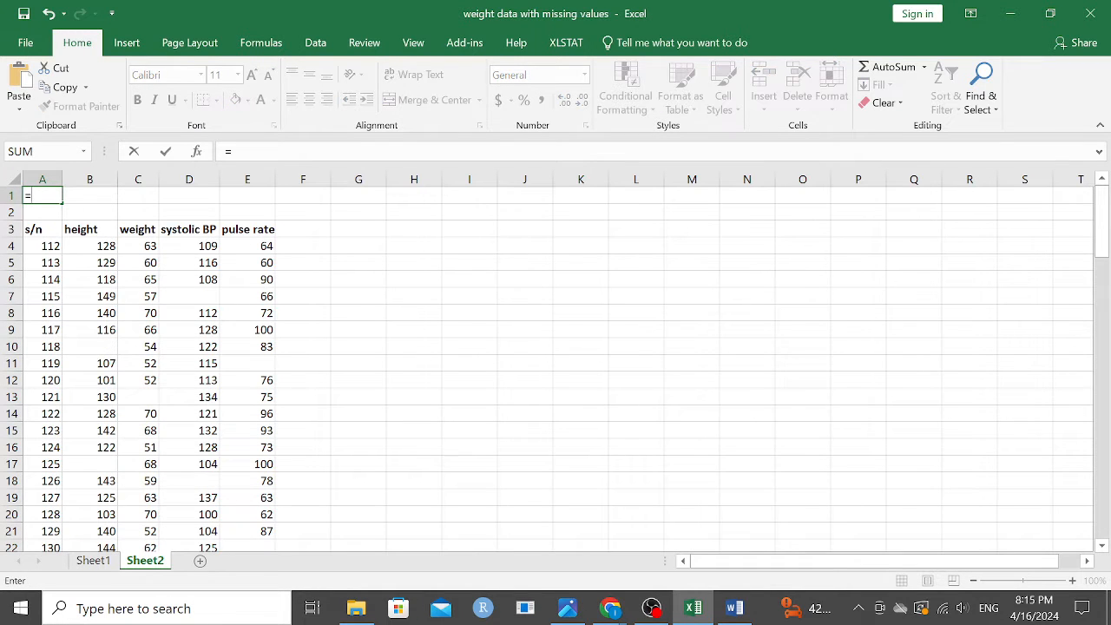
pyautogui.write('co')
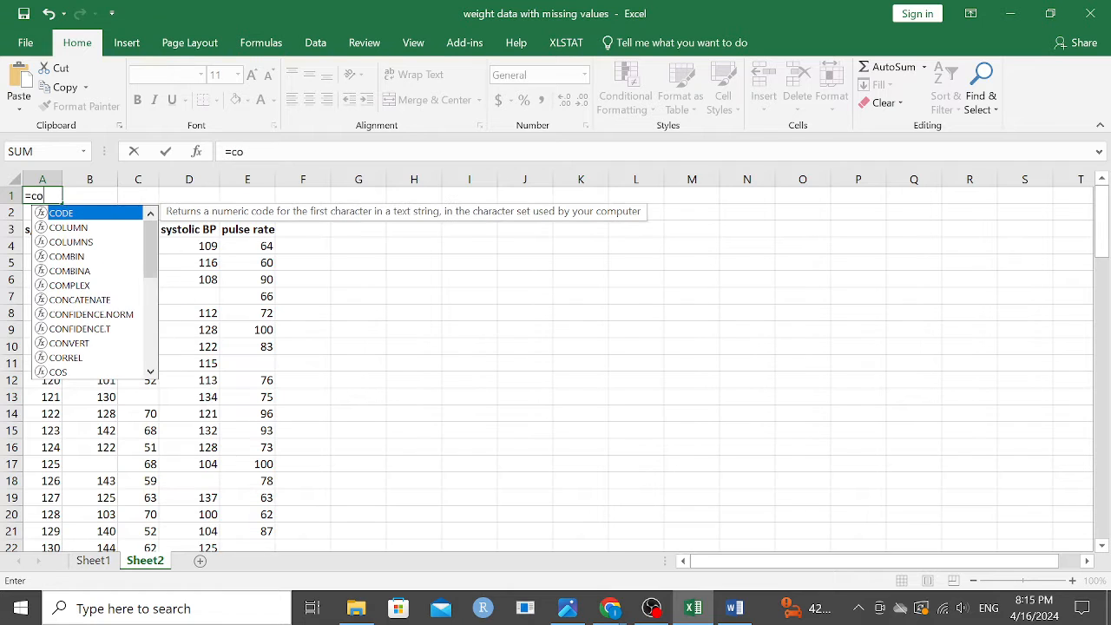
pyautogui.write('un')
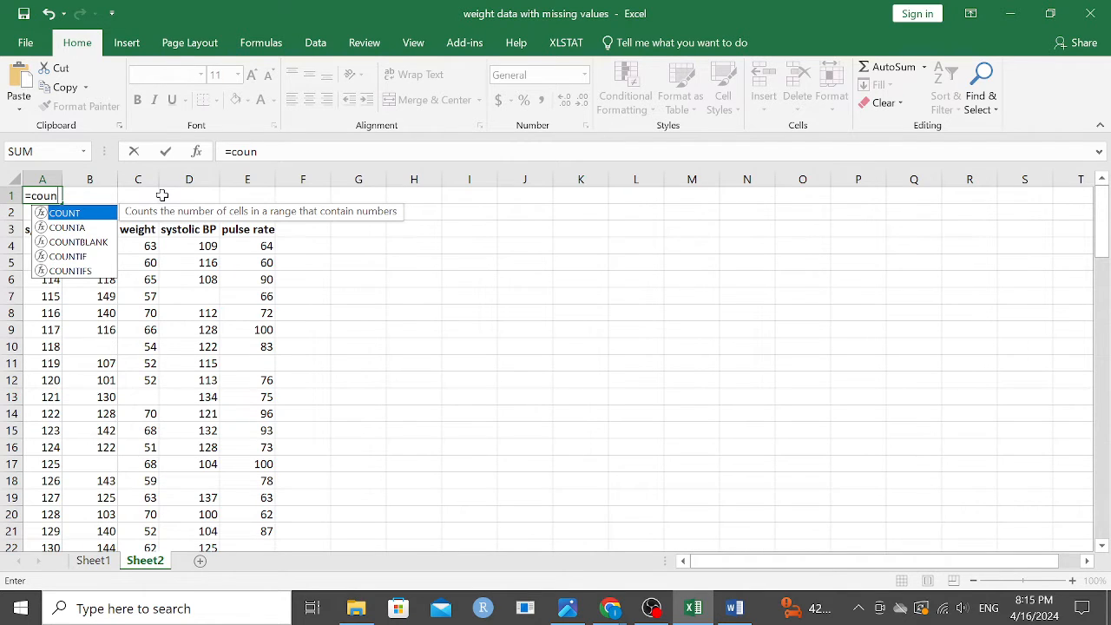
pyautogui.click(74, 229)
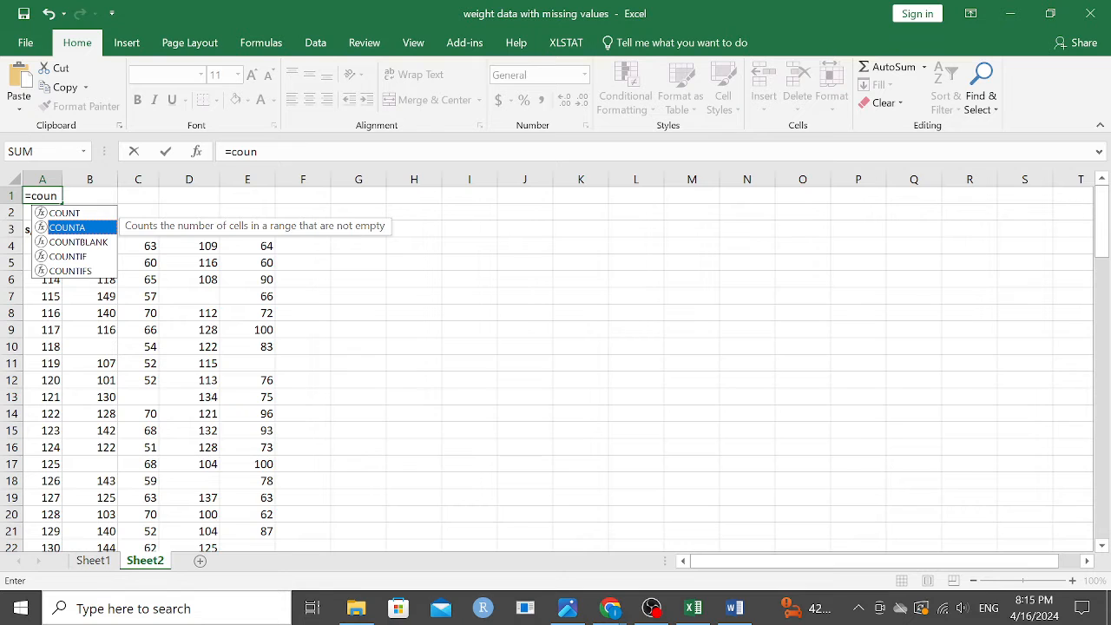
pyautogui.click(59, 199)
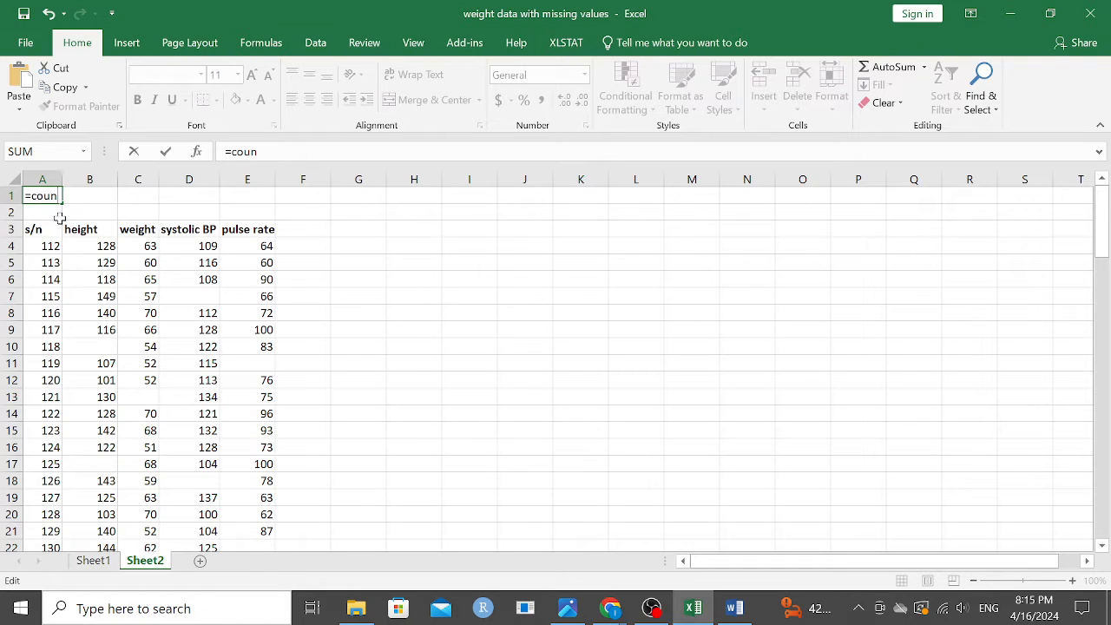
pyautogui.press('BackSpace')
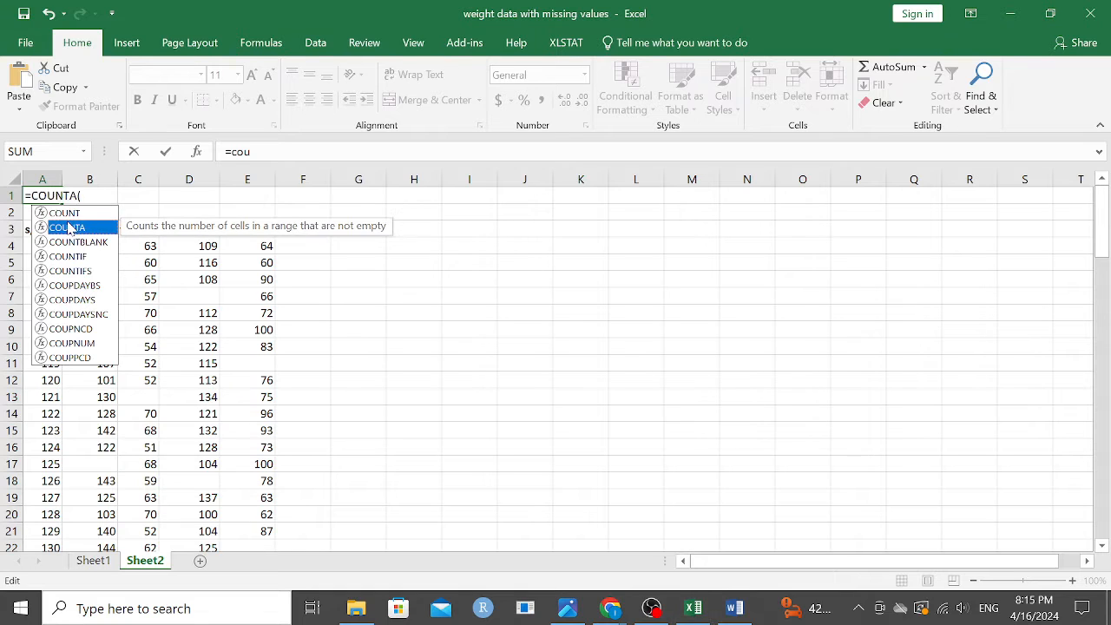
pyautogui.doubleClick(67, 227)
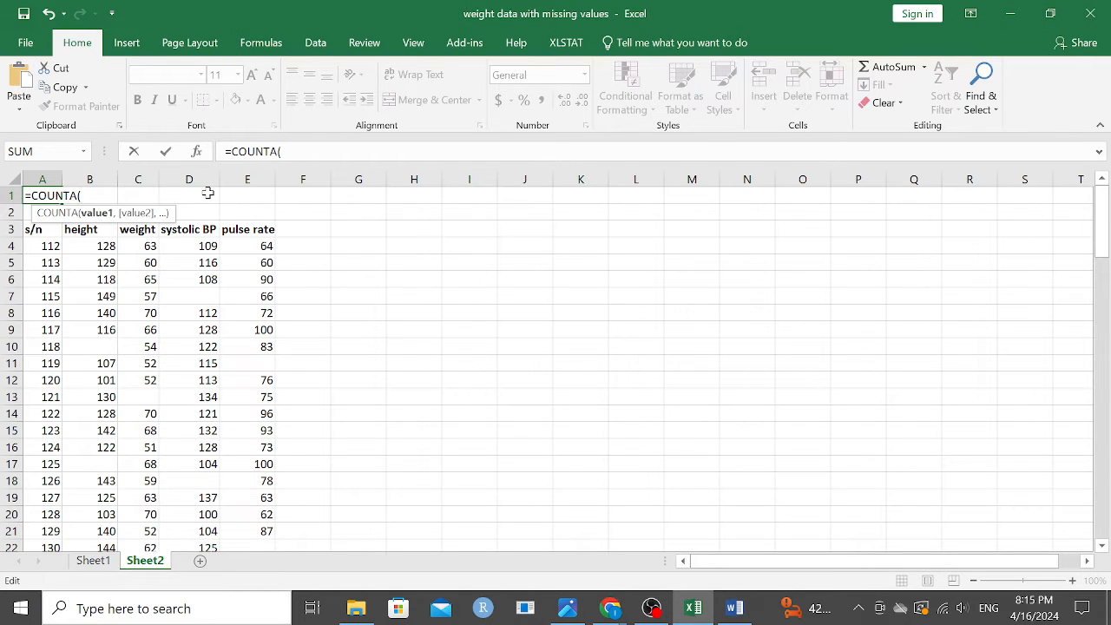
pyautogui.write(')')
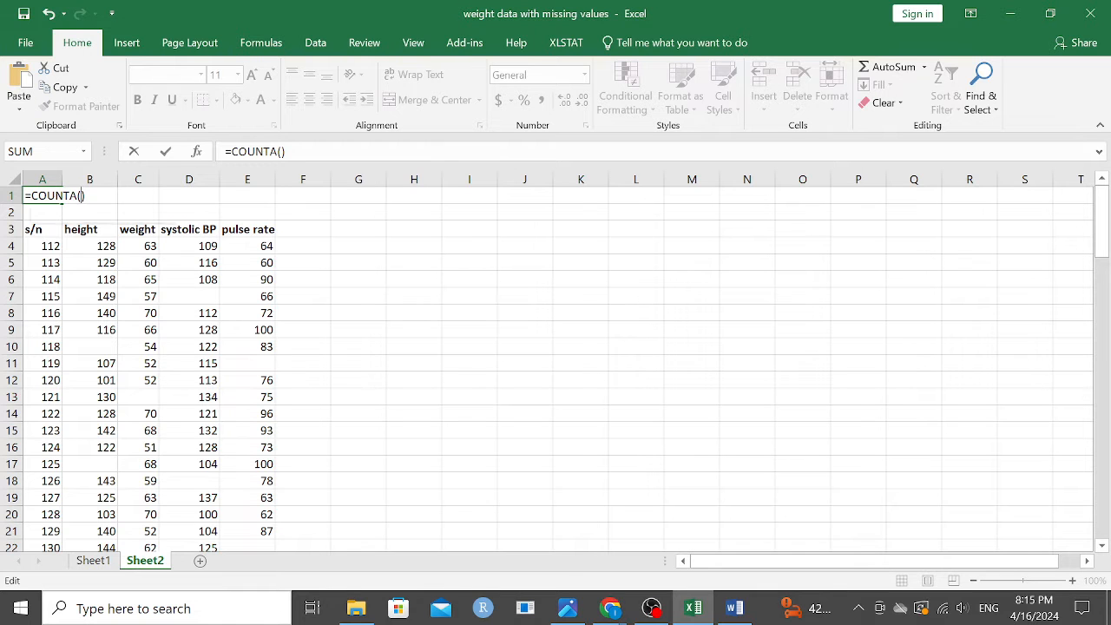
pyautogui.press('Left')
pyautogui.moveTo(34, 245); pyautogui.dragTo(26, 525)
pyautogui.press('Return')
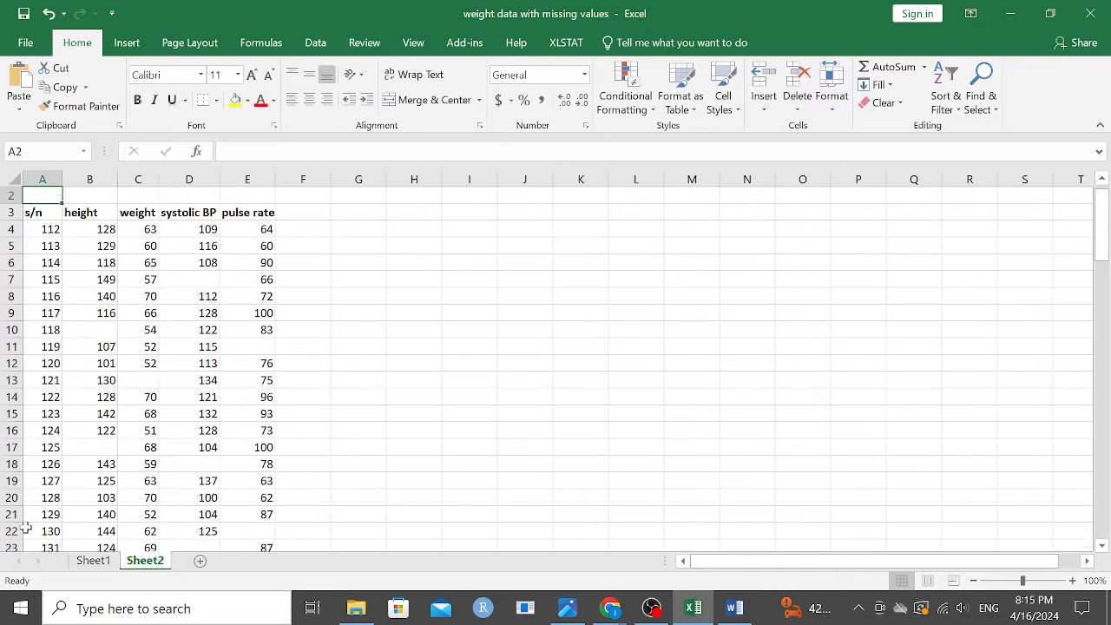
# Step: Copy the COUNTA formula from A1 across to E1 to count the entries in each variable's column
pyautogui.scroll(1, 92, 274)
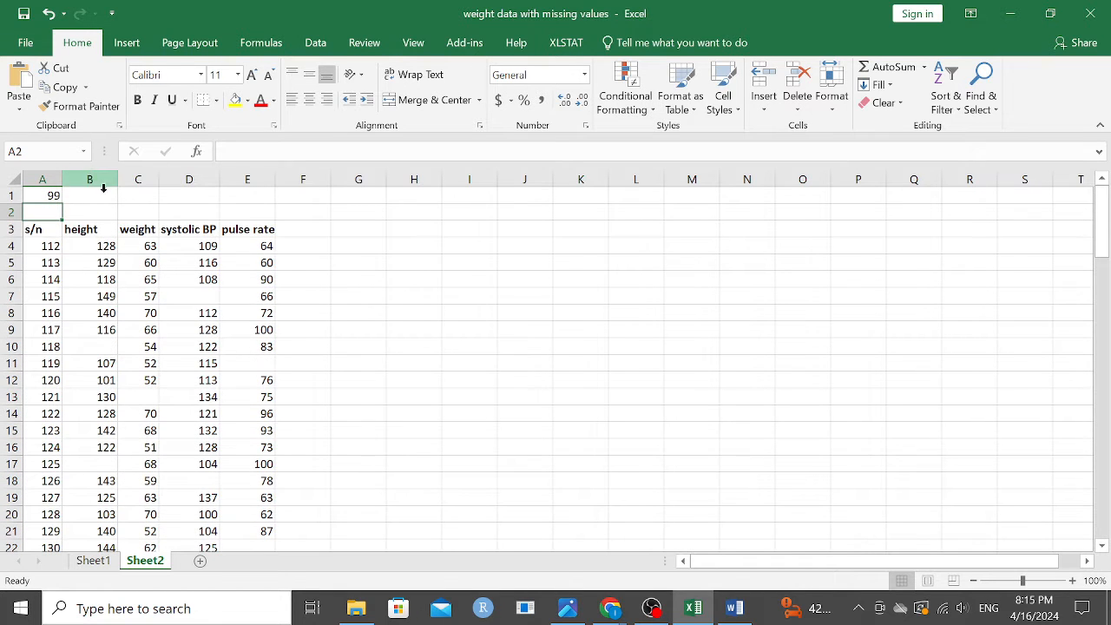
pyautogui.click(50, 196)
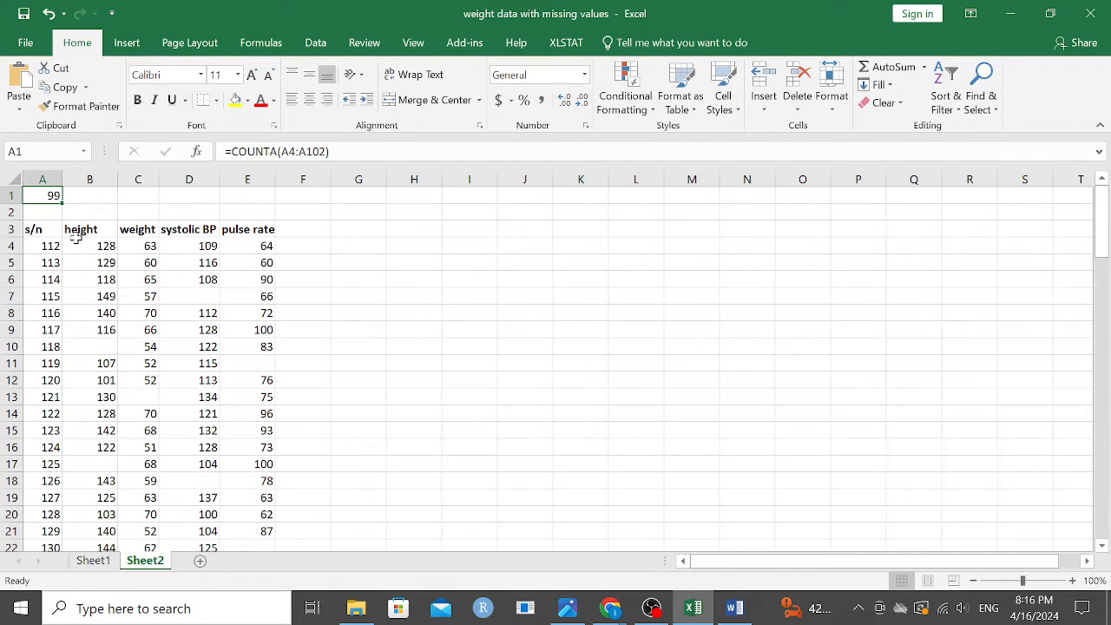
pyautogui.moveTo(62, 206); pyautogui.dragTo(267, 213)
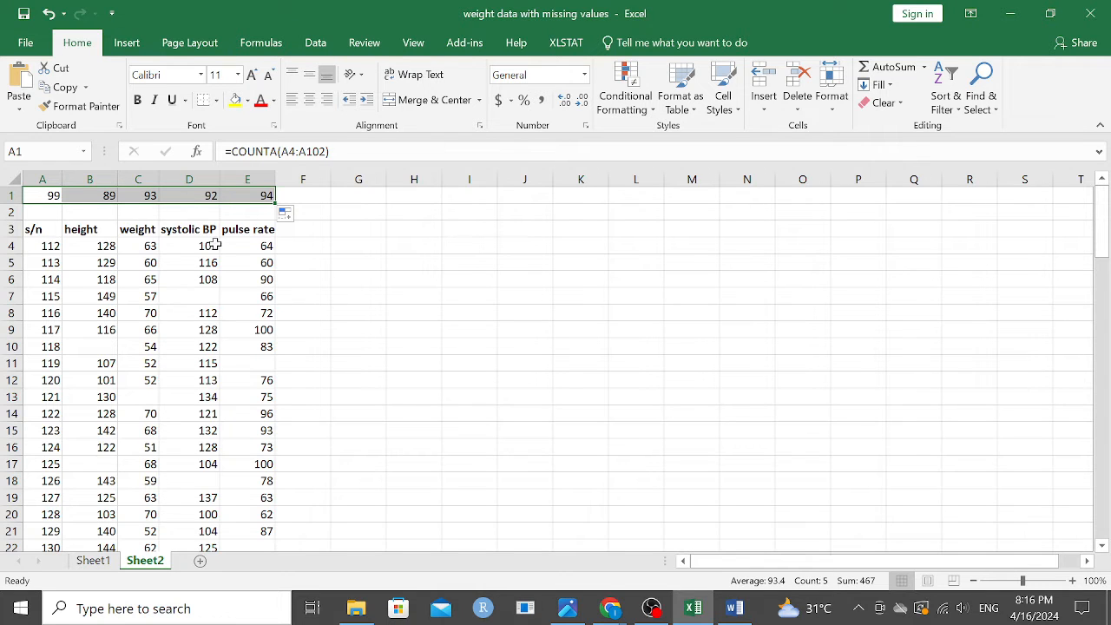
pyautogui.click(96, 213)
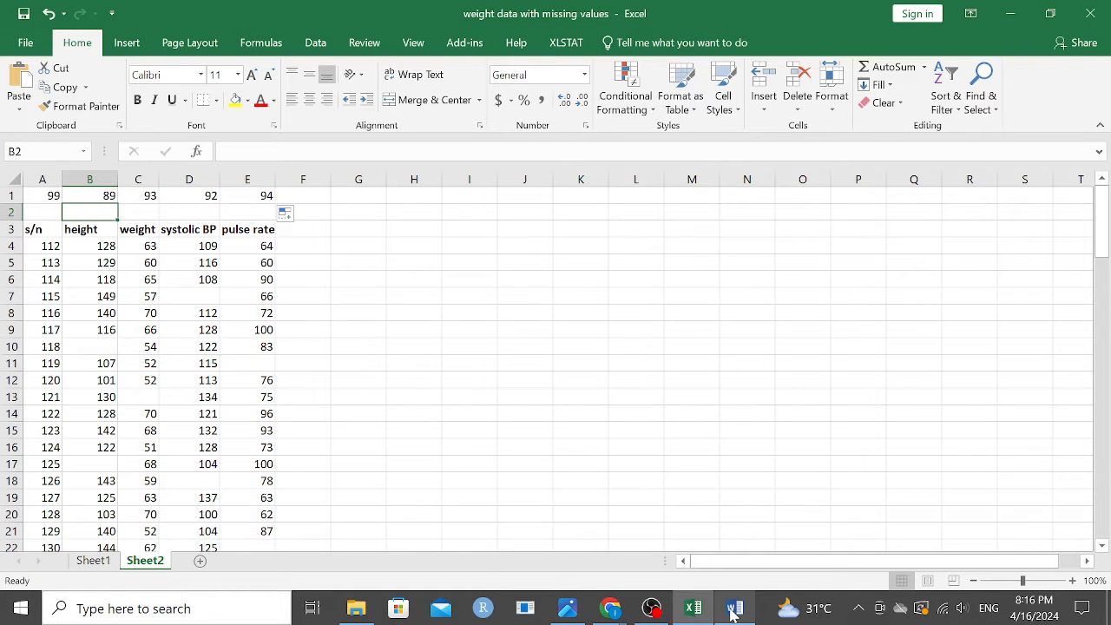
# Step: Switch to the Threshold-for-missing-values document in Word and review its missing-value percentage calculation and threshold guidelines for columns and rows
pyautogui.moveTo(732, 613)
pyautogui.click(733, 531)
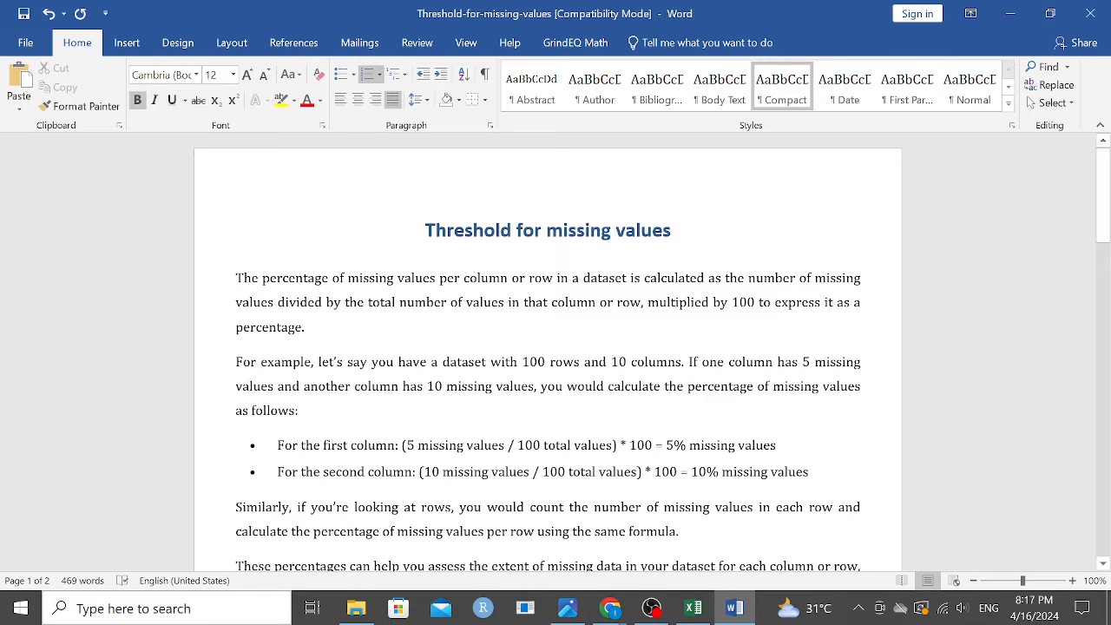
pyautogui.scroll(-3, 548, 352)
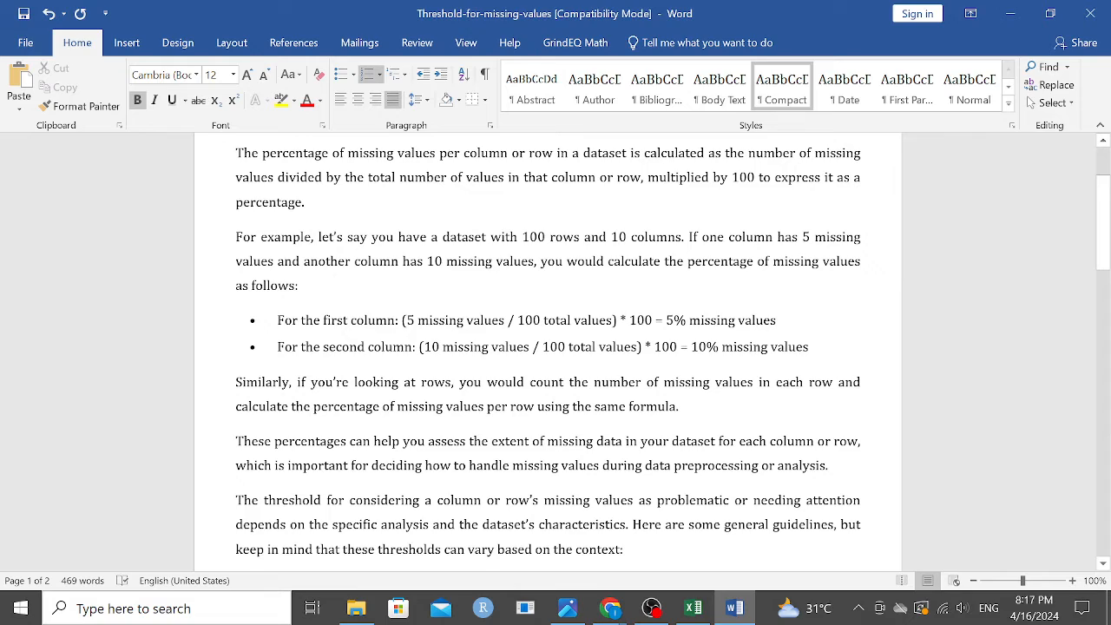
pyautogui.scroll(-7, 548, 352)
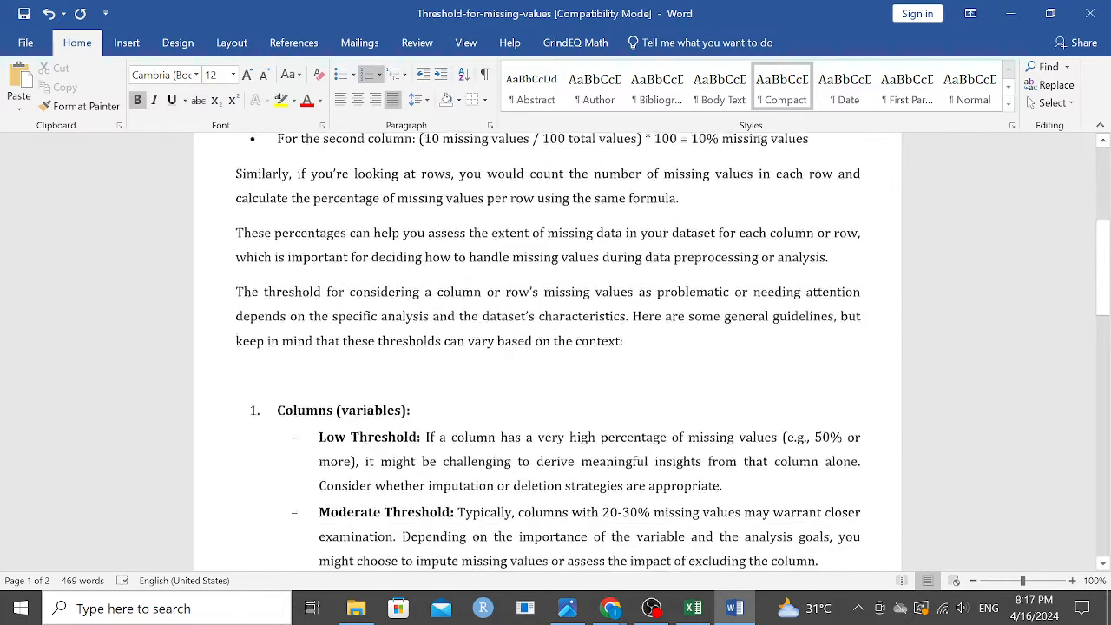
pyautogui.scroll(-2, 547, 352)
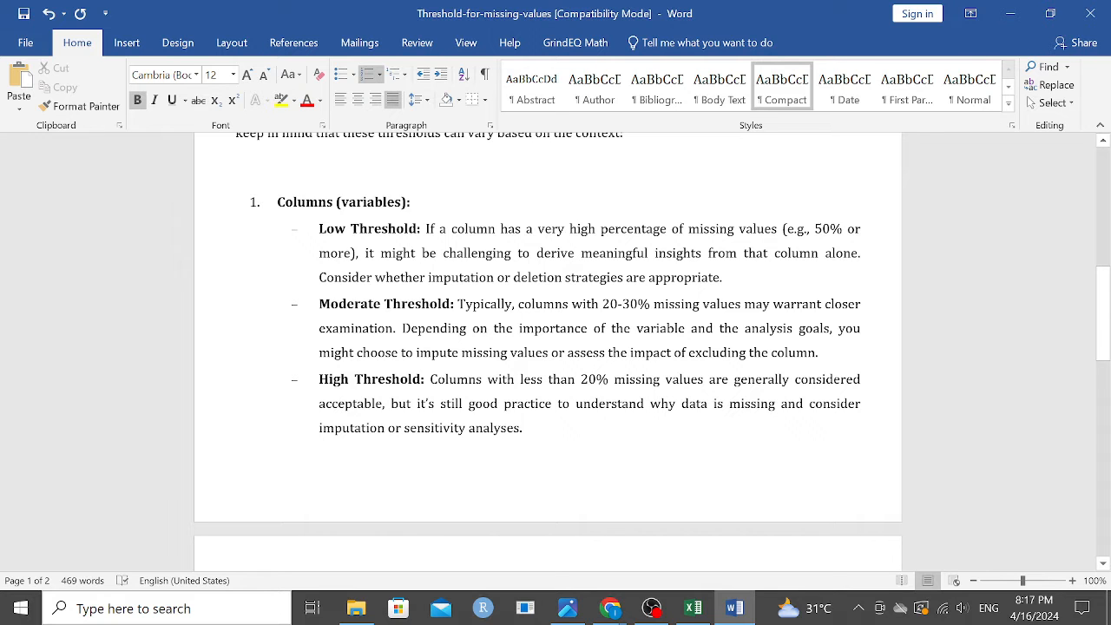
pyautogui.scroll(-7, 547, 355)
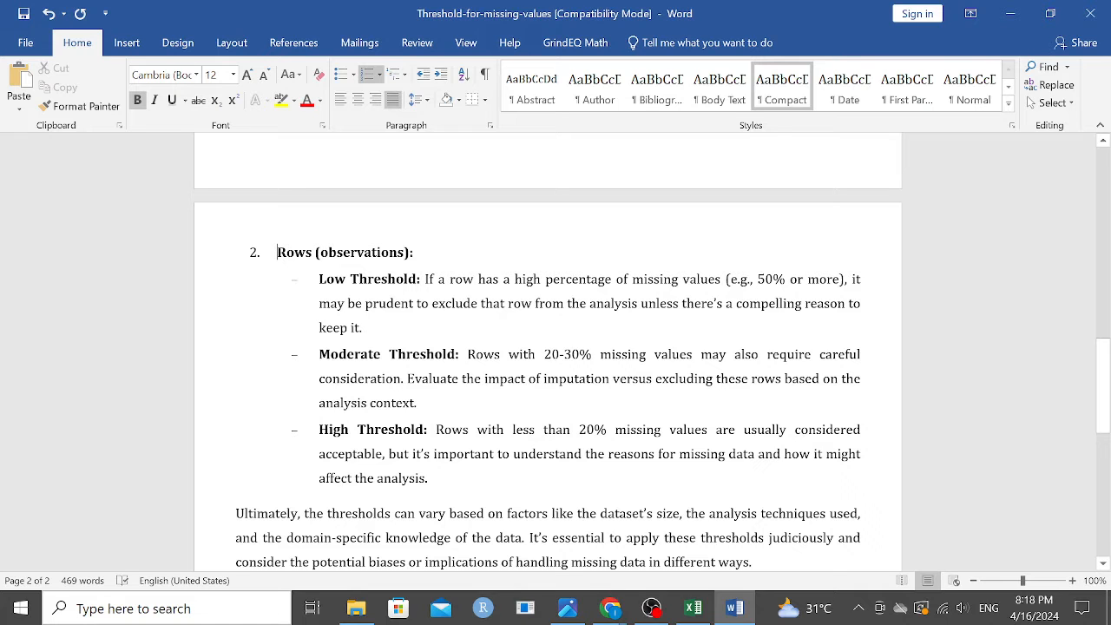
pyautogui.scroll(4, 547, 347)
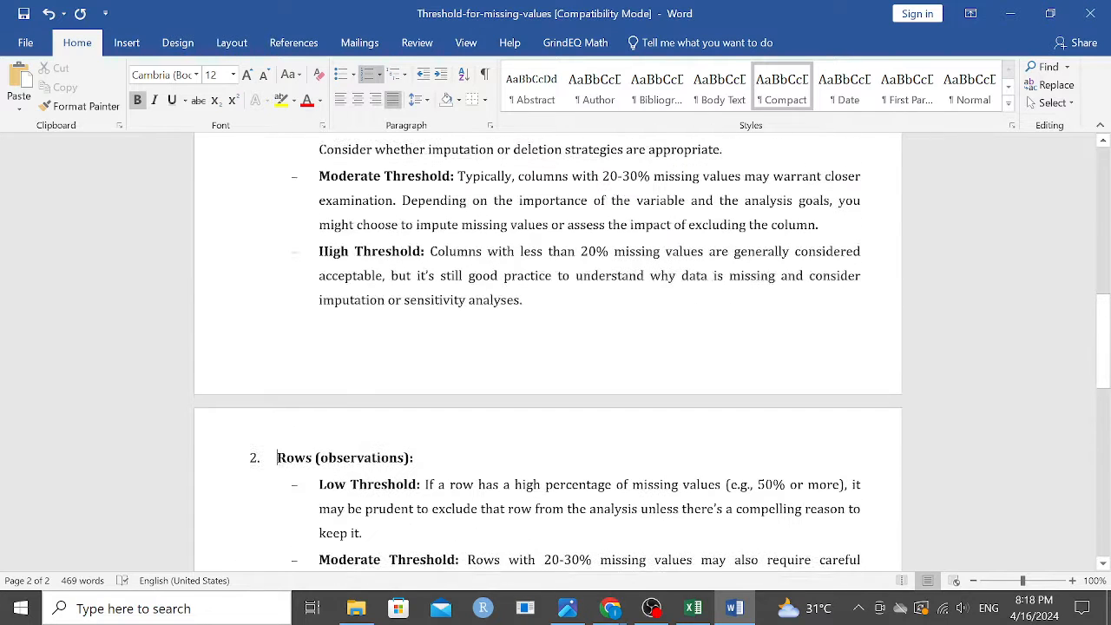
# Step: Switch back to the Excel workbook and enter =1-(B1/$A$1) in cell B2 for the height column's missing share
pyautogui.click(709, 607)
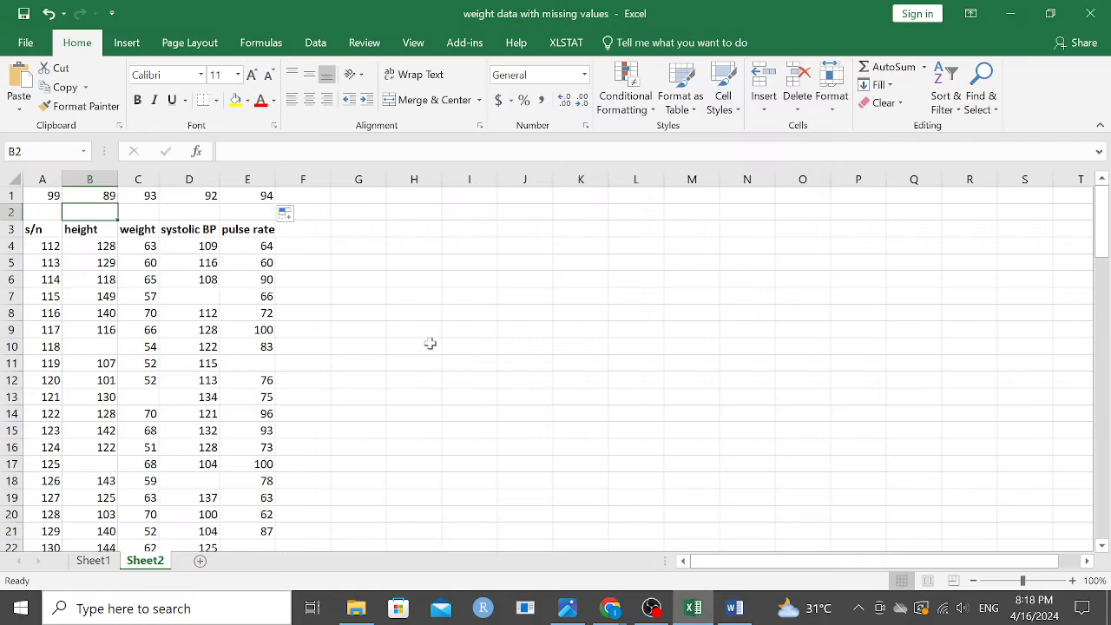
pyautogui.doubleClick(103, 213)
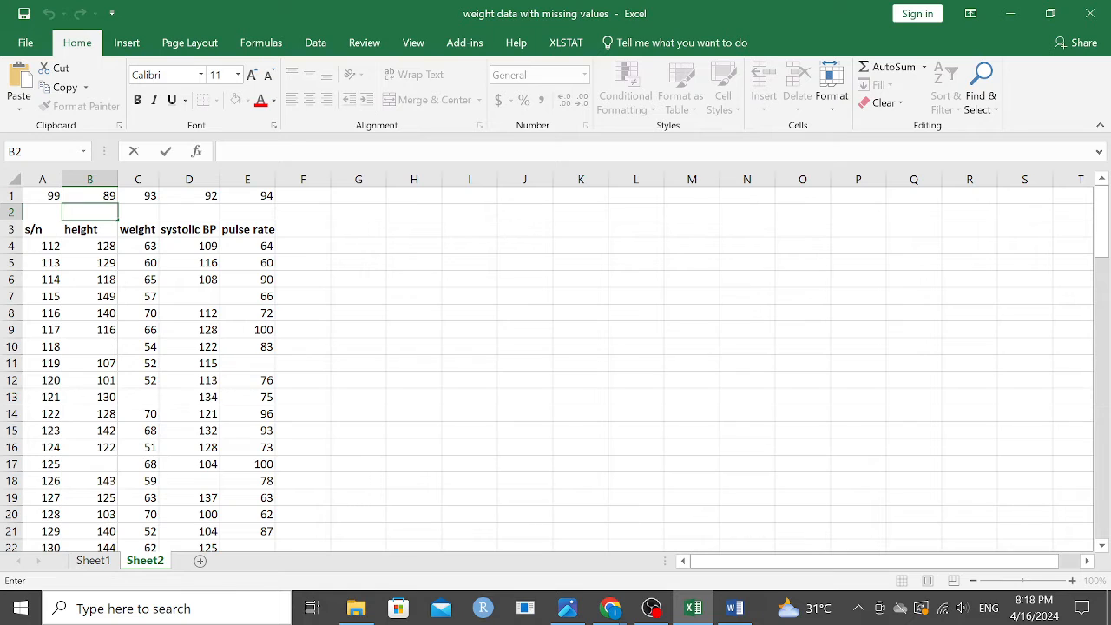
pyautogui.write('=')
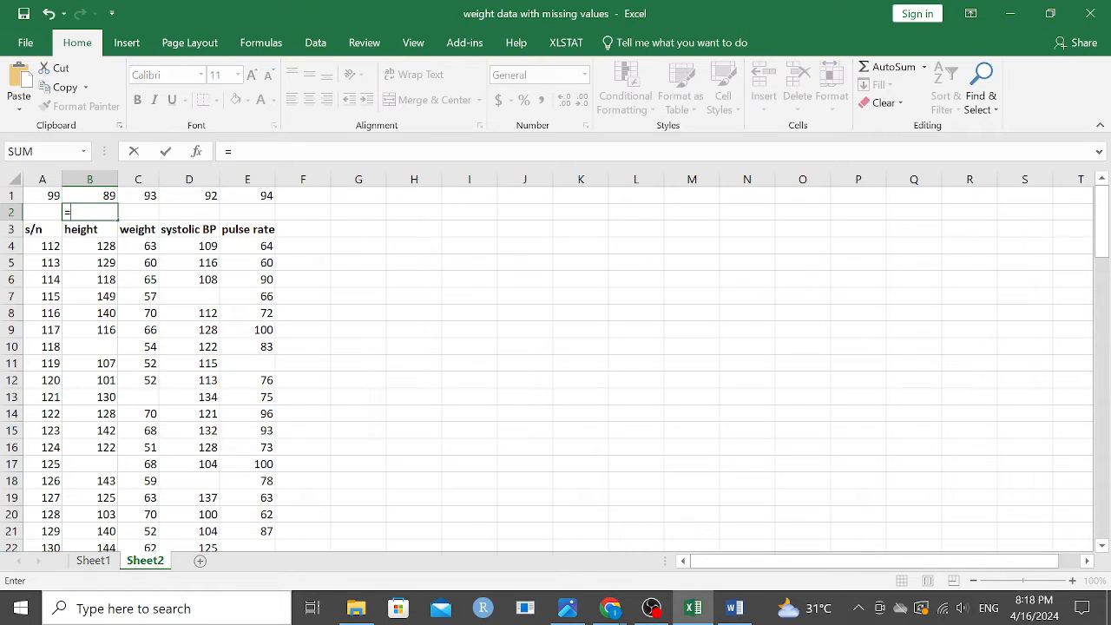
pyautogui.write('1-(')
pyautogui.click(85, 213)
pyautogui.write('b1')
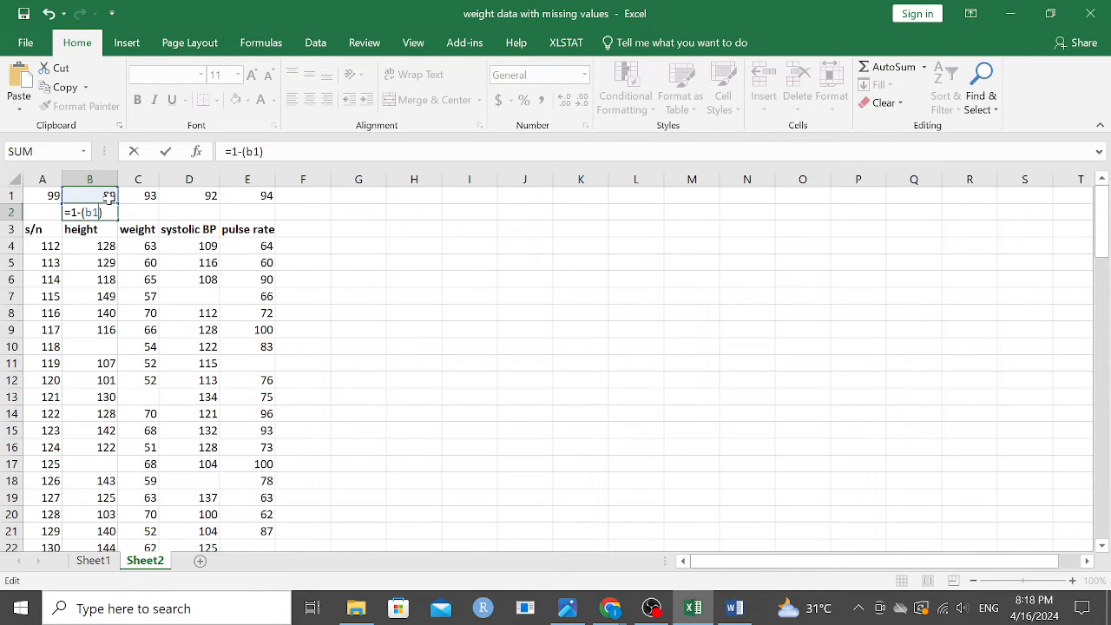
pyautogui.press('BackSpace')
pyautogui.press('BackSpace')
pyautogui.write('B1/')
pyautogui.write('$')
pyautogui.write('A1')
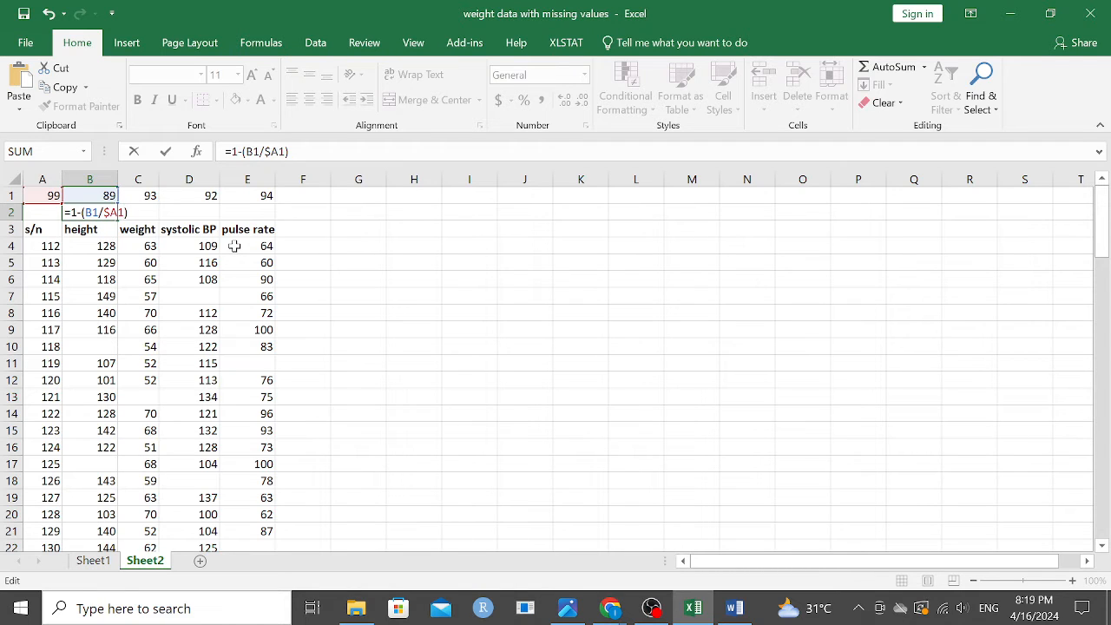
pyautogui.write('$')
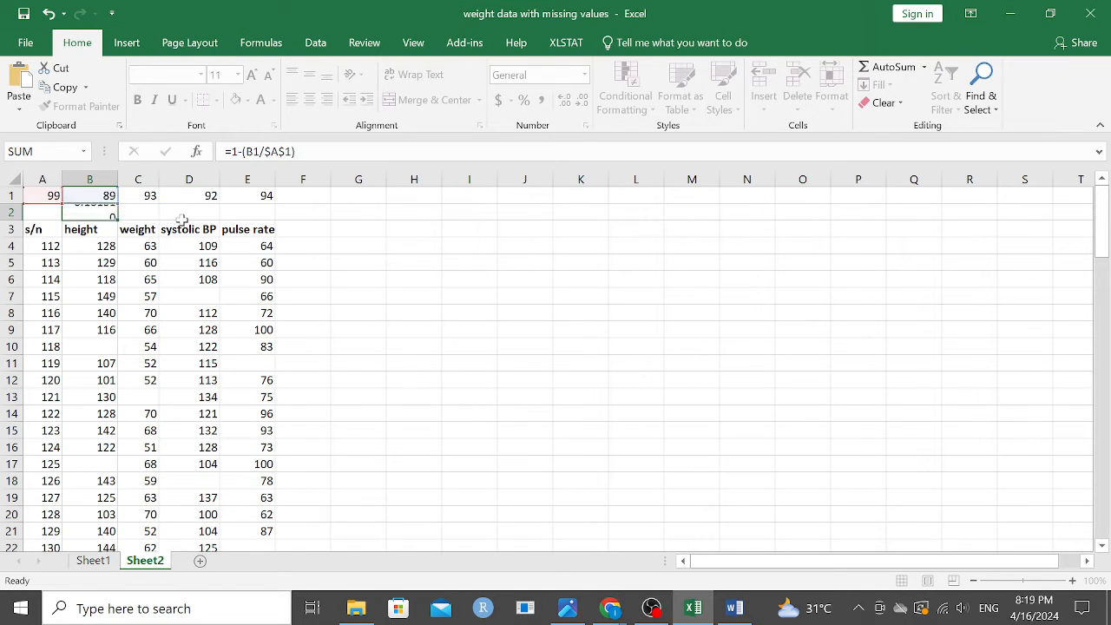
pyautogui.press('Return')
# Step: Copy the missing-share formula from B2 across to E2 and format B2:E2 as percentages
pyautogui.click(106, 211)
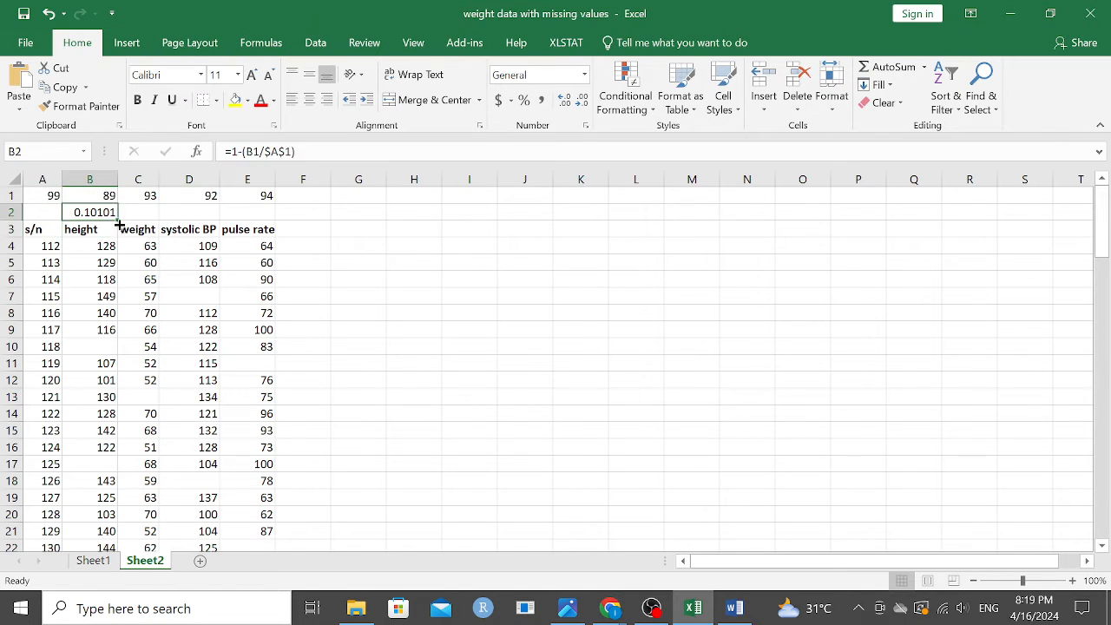
pyautogui.moveTo(121, 220); pyautogui.dragTo(267, 228)
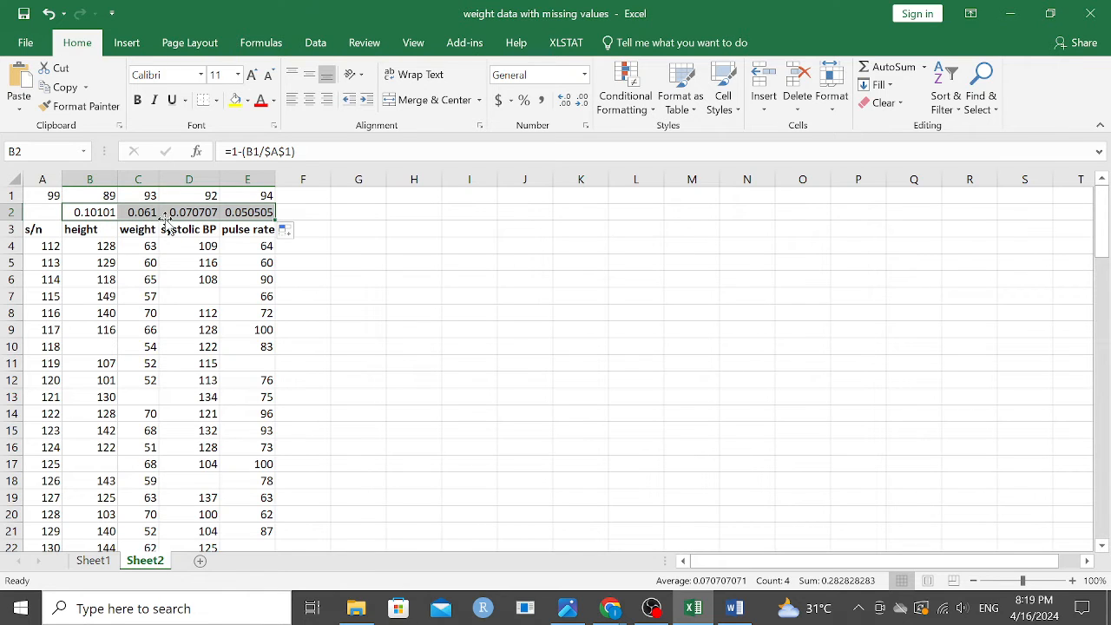
pyautogui.click(523, 101)
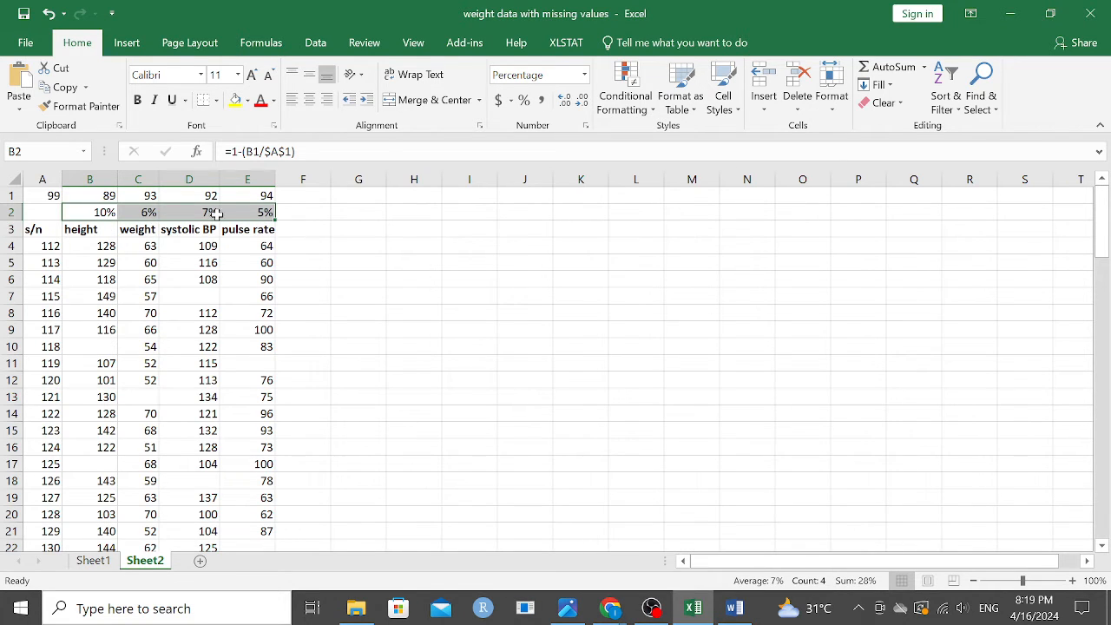
pyautogui.scroll(-8, 165, 260)
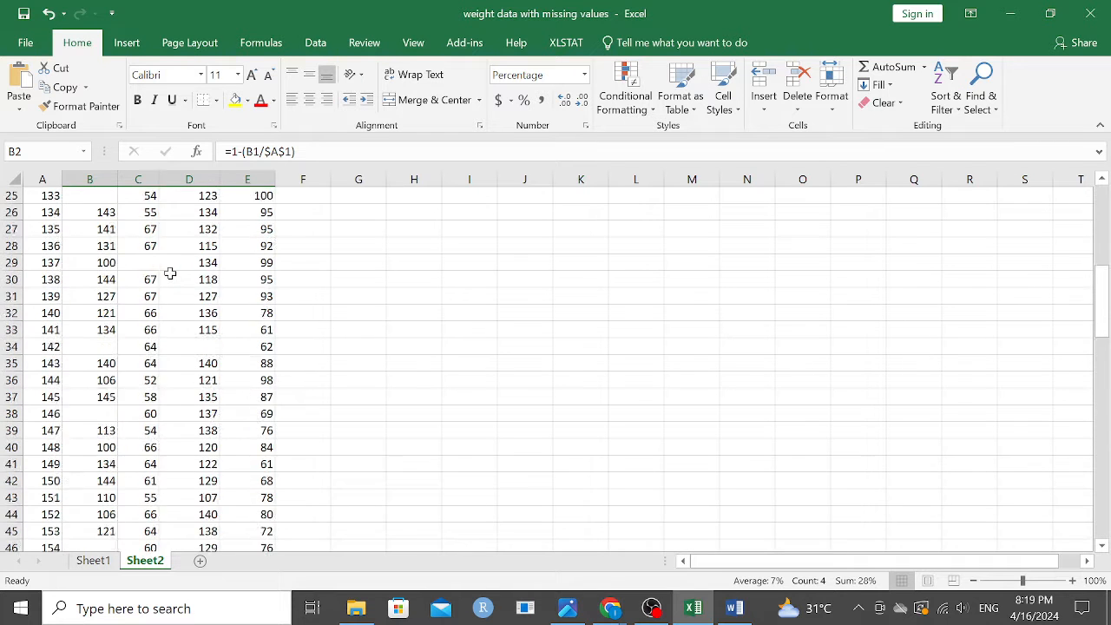
pyautogui.scroll(-17, 170, 273)
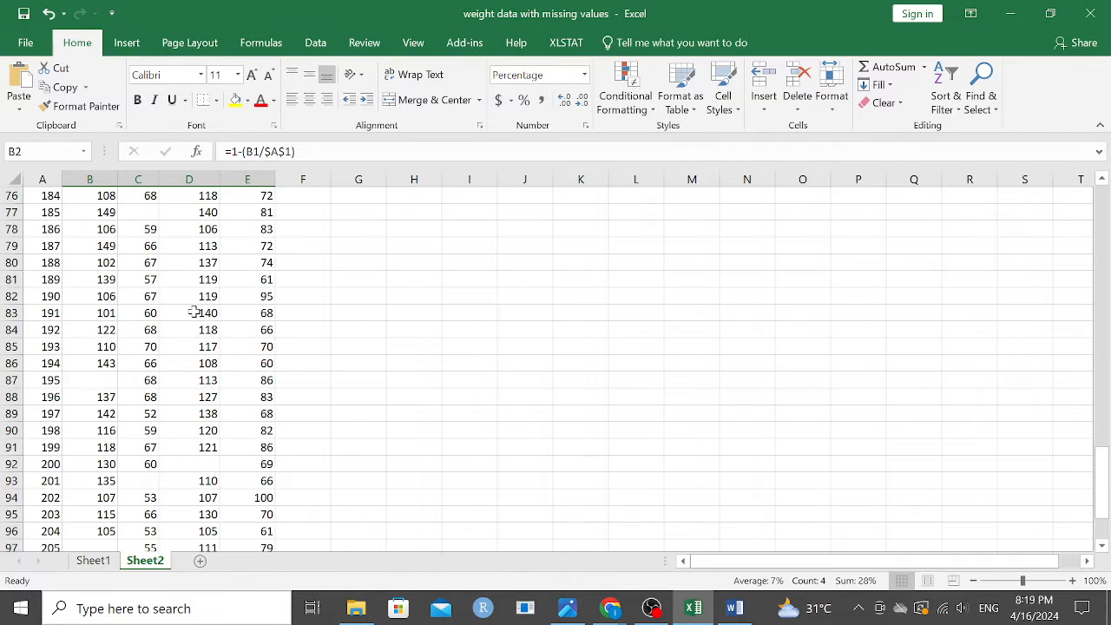
pyautogui.scroll(20, 195, 312)
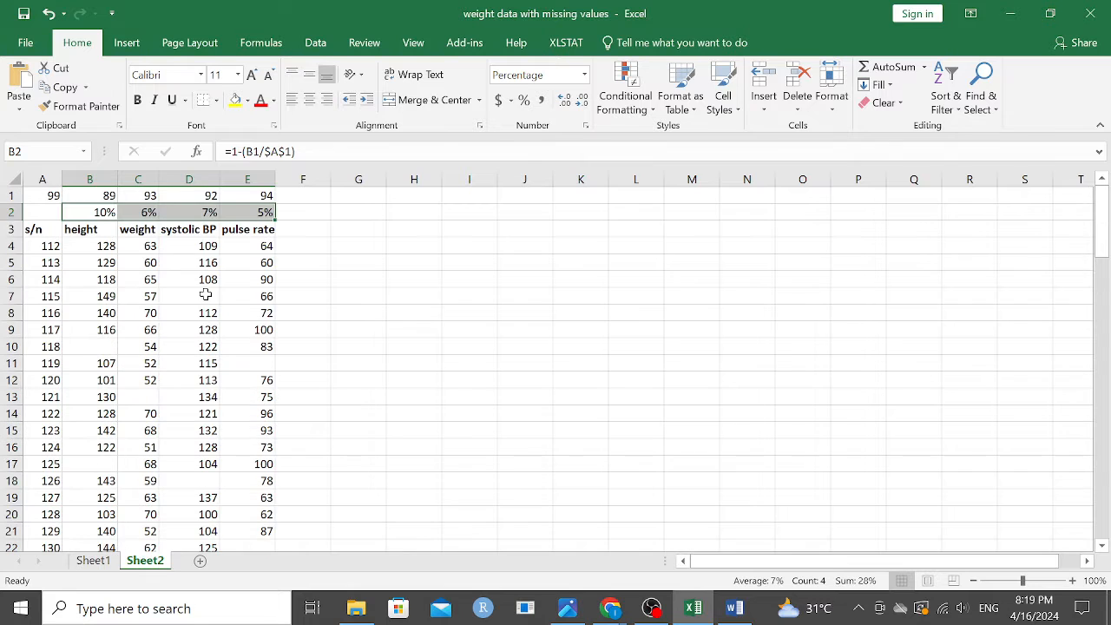
pyautogui.click(306, 217)
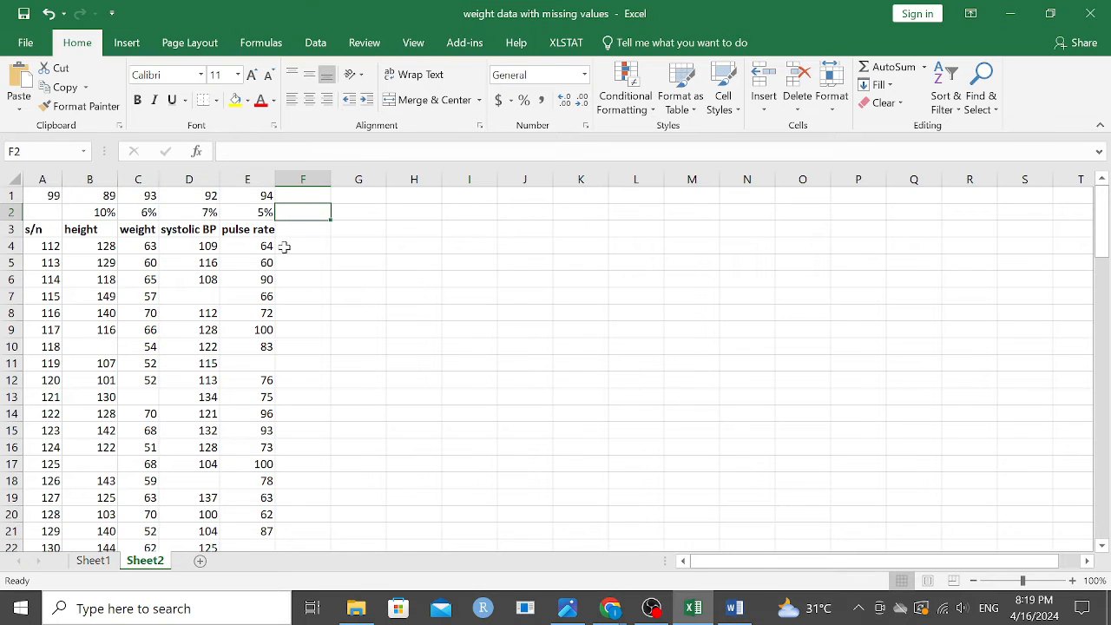
pyautogui.click(290, 231)
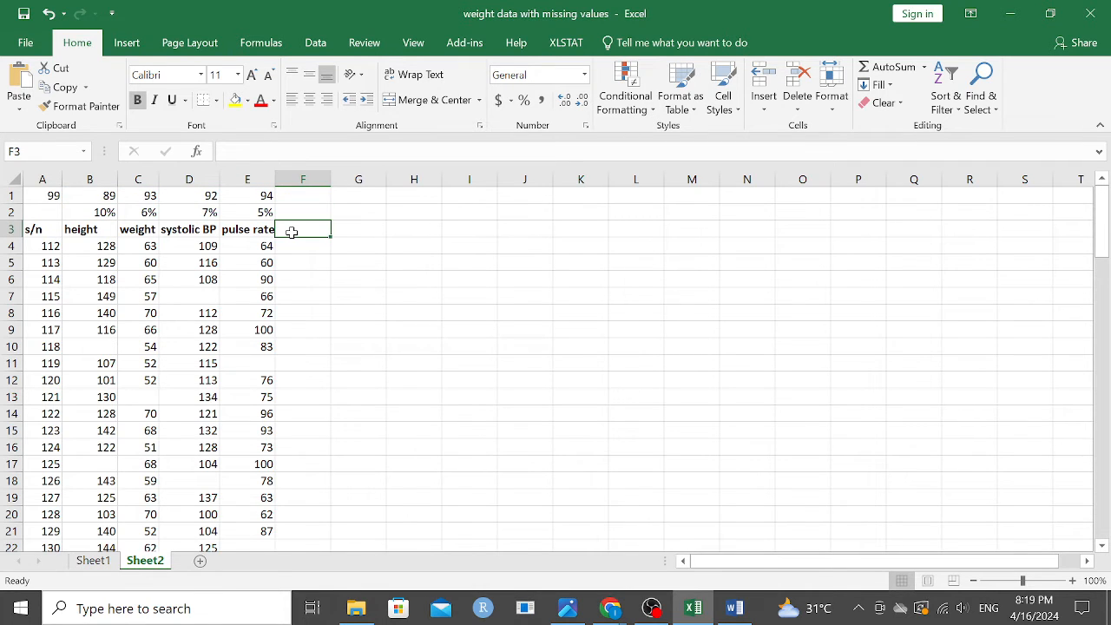
pyautogui.write('C')
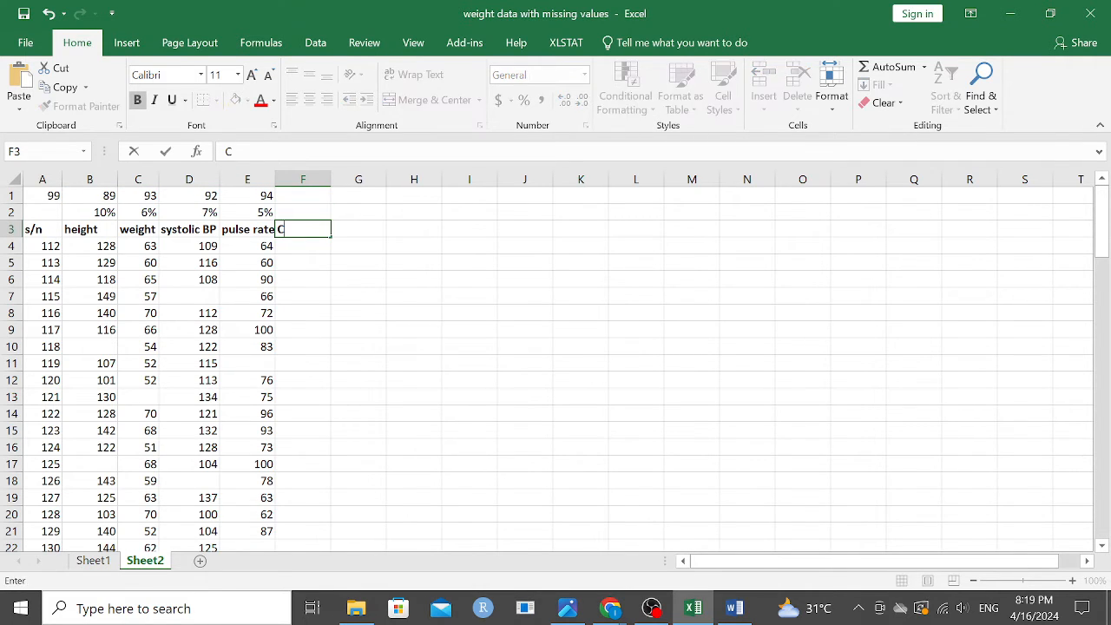
pyautogui.write('U')
pyautogui.press('BackSpace')
pyautogui.press('BackSpace')
pyautogui.write('count')
pyautogui.press('BackSpace')
pyautogui.press('BackSpace')
pyautogui.press('BackSpace')
pyautogui.press('BackSpace')
pyautogui.press('BackSpace')
# Step: Enter =COUNTA(A3:E3) in cell F3 to count the filled cells across the header row
pyautogui.write('=')
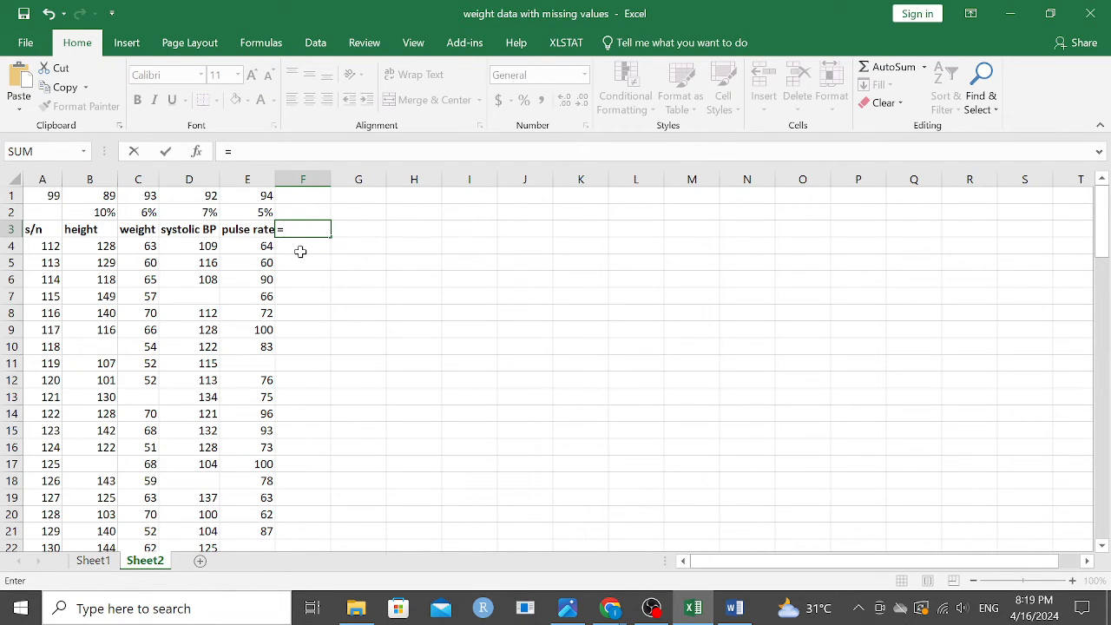
pyautogui.write('c')
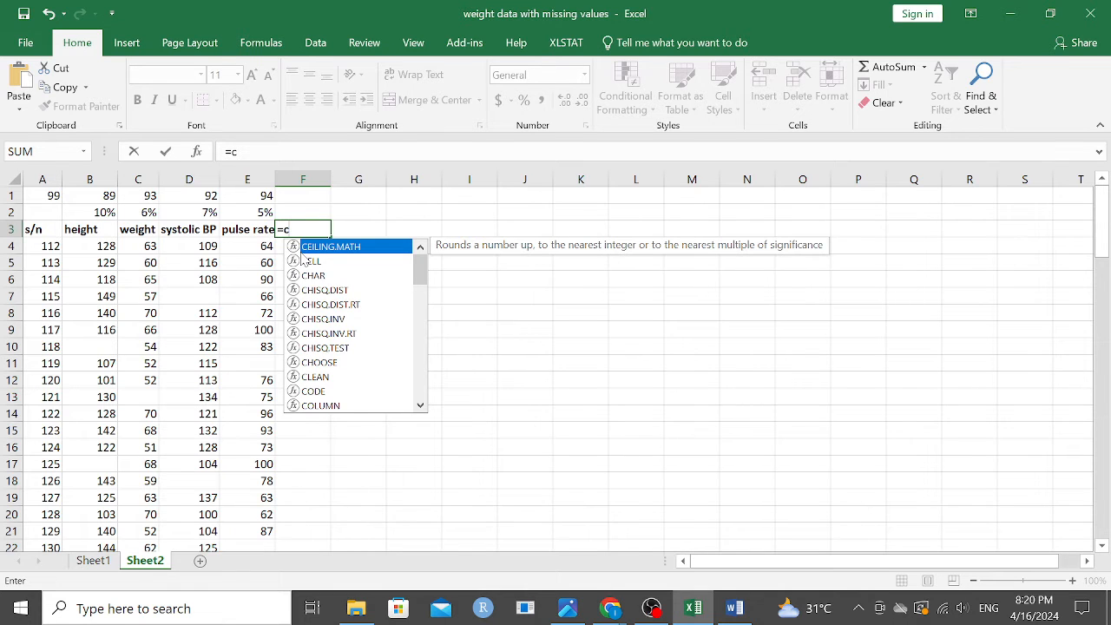
pyautogui.write('oun')
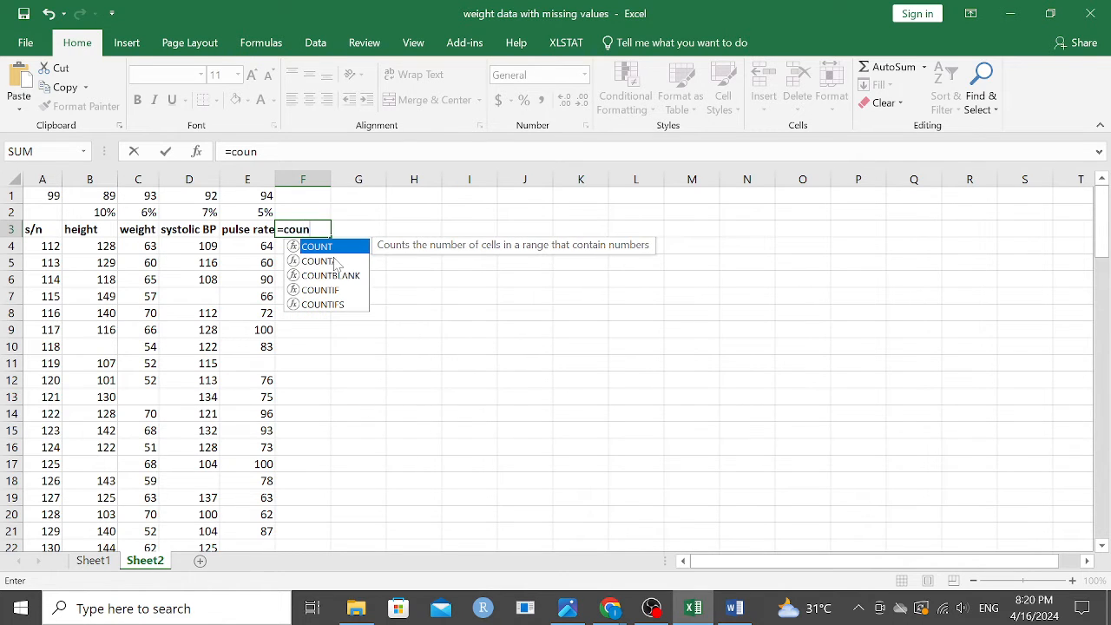
pyautogui.doubleClick(338, 258)
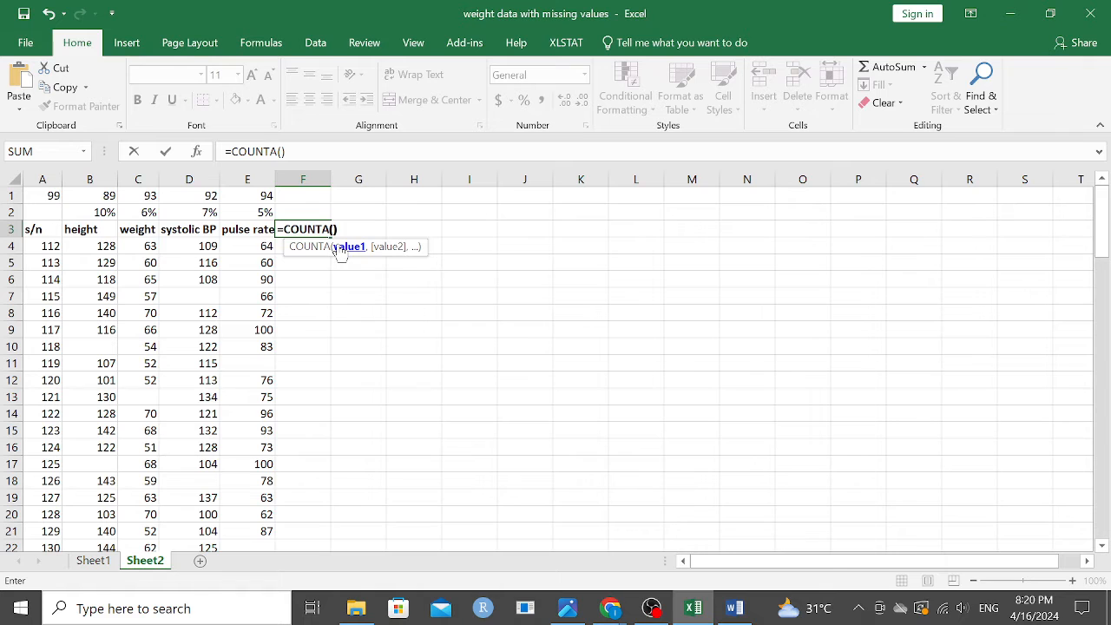
pyautogui.click(333, 229)
pyautogui.moveTo(31, 231); pyautogui.dragTo(227, 227)
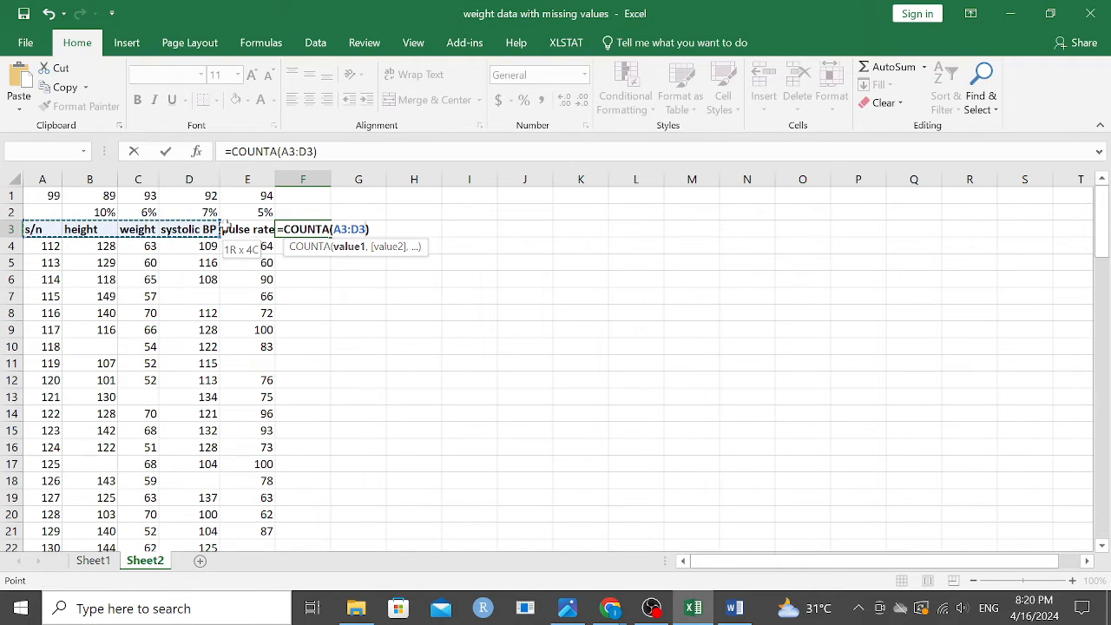
pyautogui.press('Return')
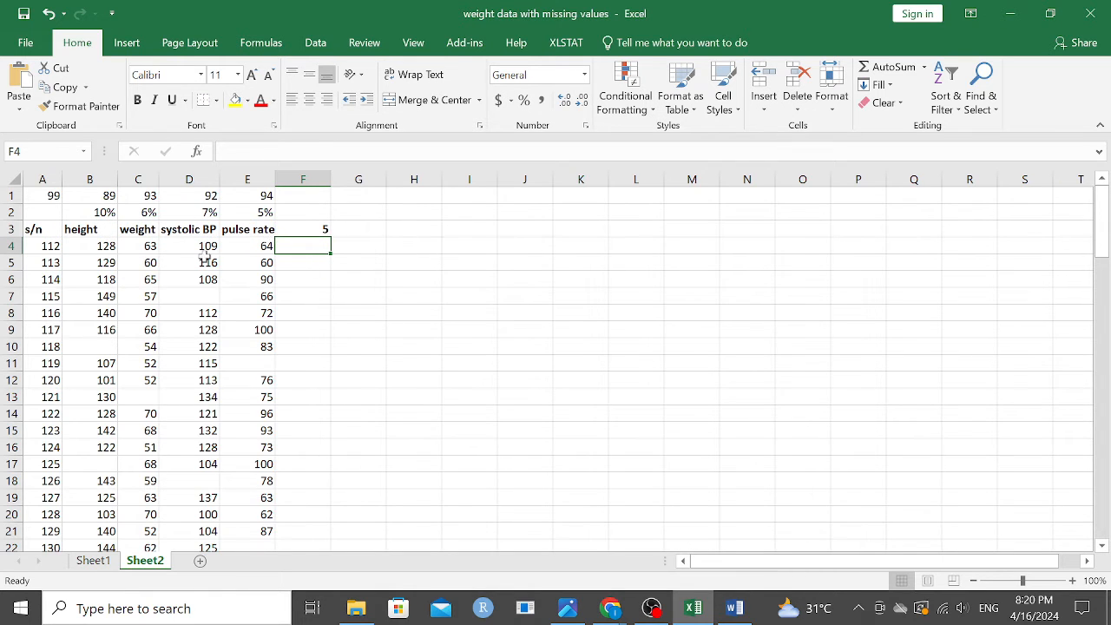
# Step: Fill the COUNTA formula from F3 down to F102 to count the entries in every row
pyautogui.scroll(-14, 207, 256)
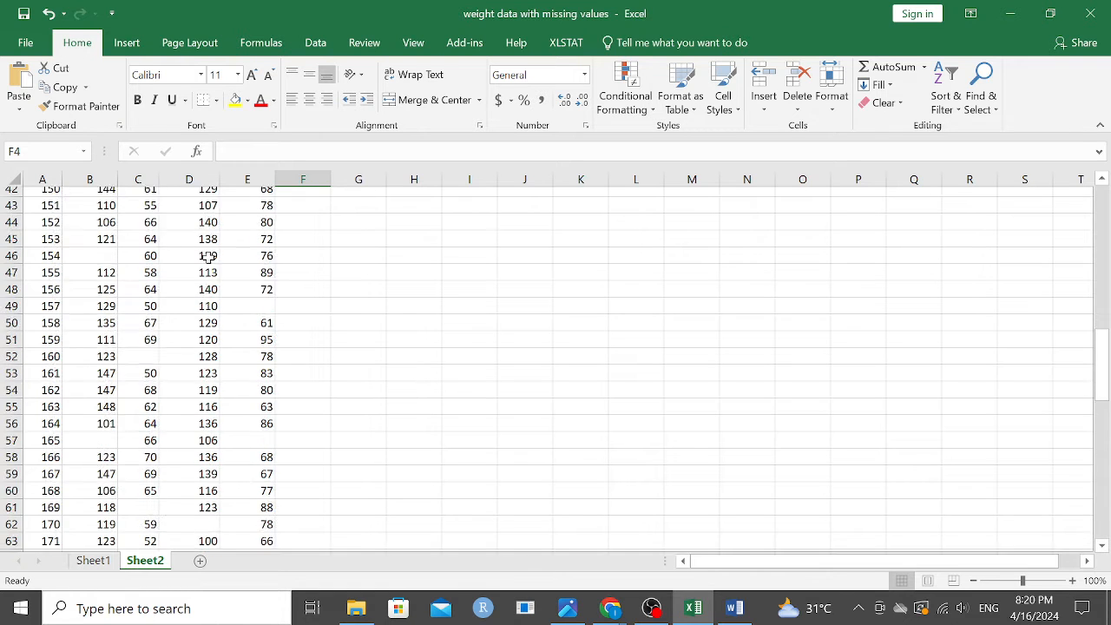
pyautogui.scroll(14, 208, 257)
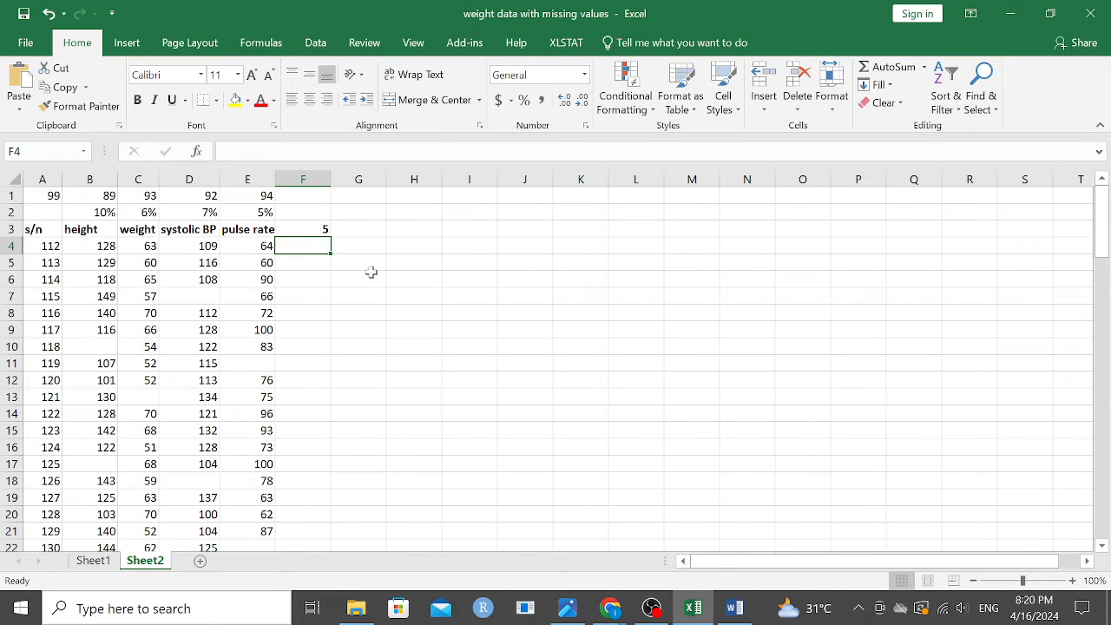
pyautogui.click(321, 230)
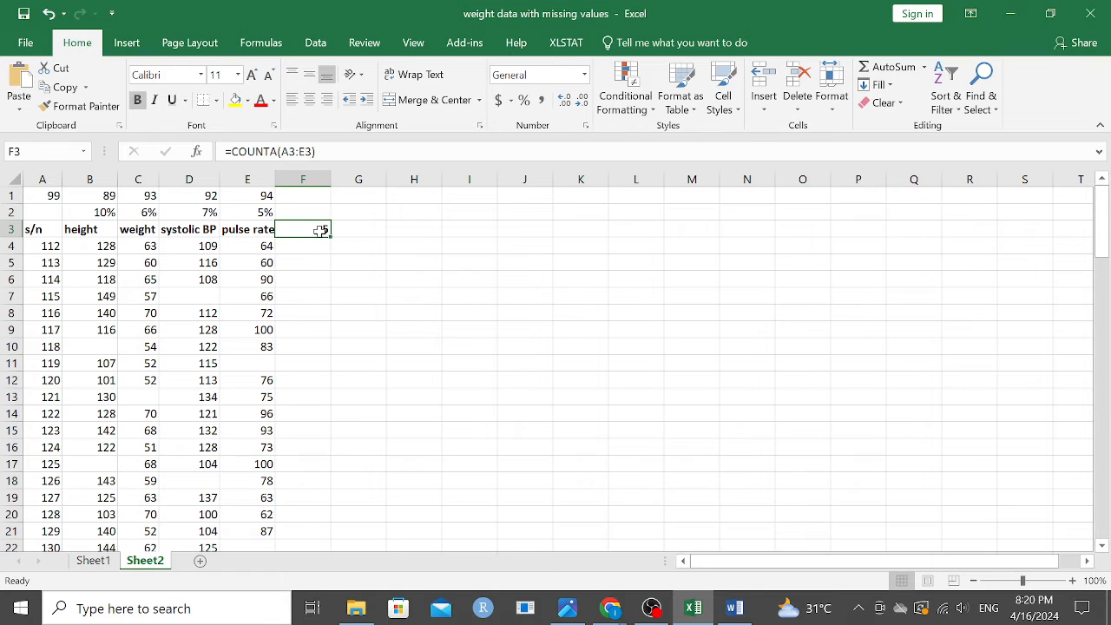
pyautogui.hotkey('ctrl', 'c')
pyautogui.click(311, 248)
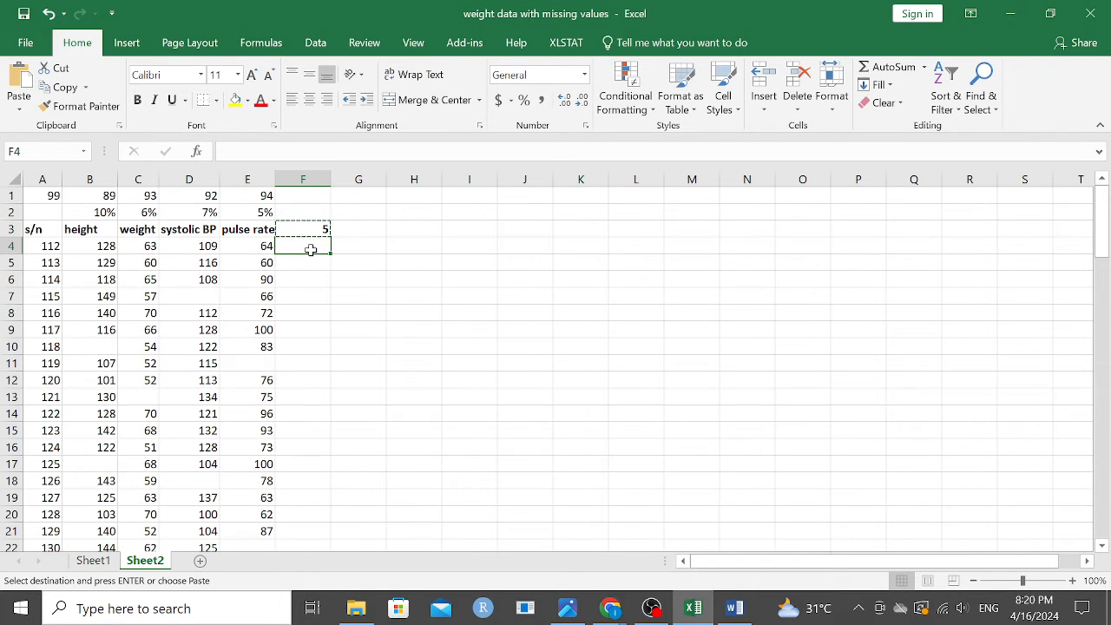
pyautogui.click(322, 229)
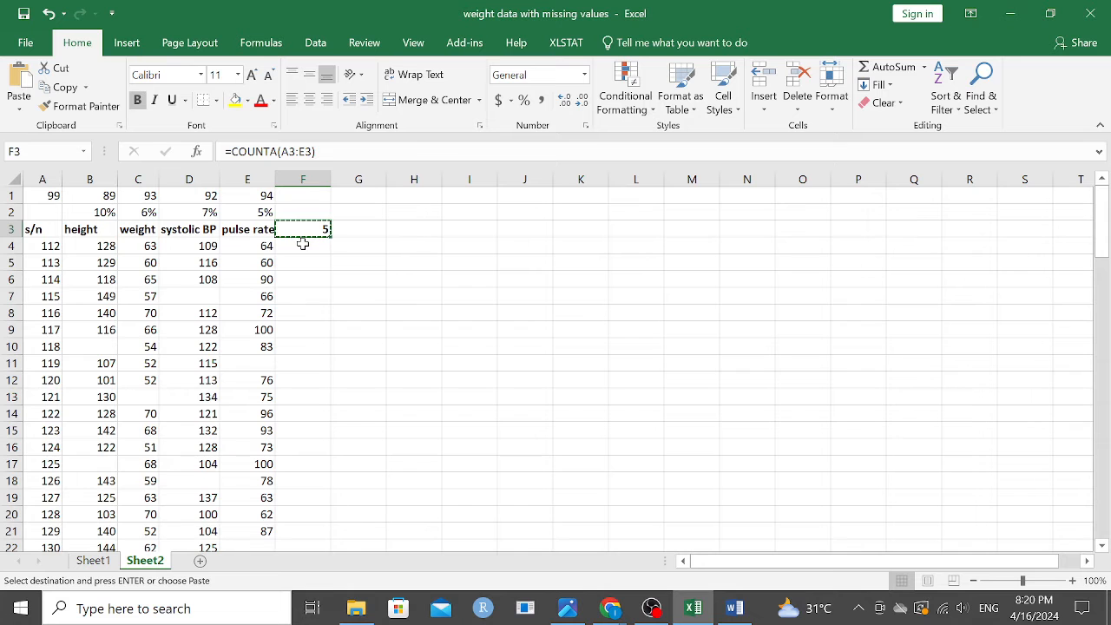
pyautogui.moveTo(330, 236); pyautogui.dragTo(319, 532)
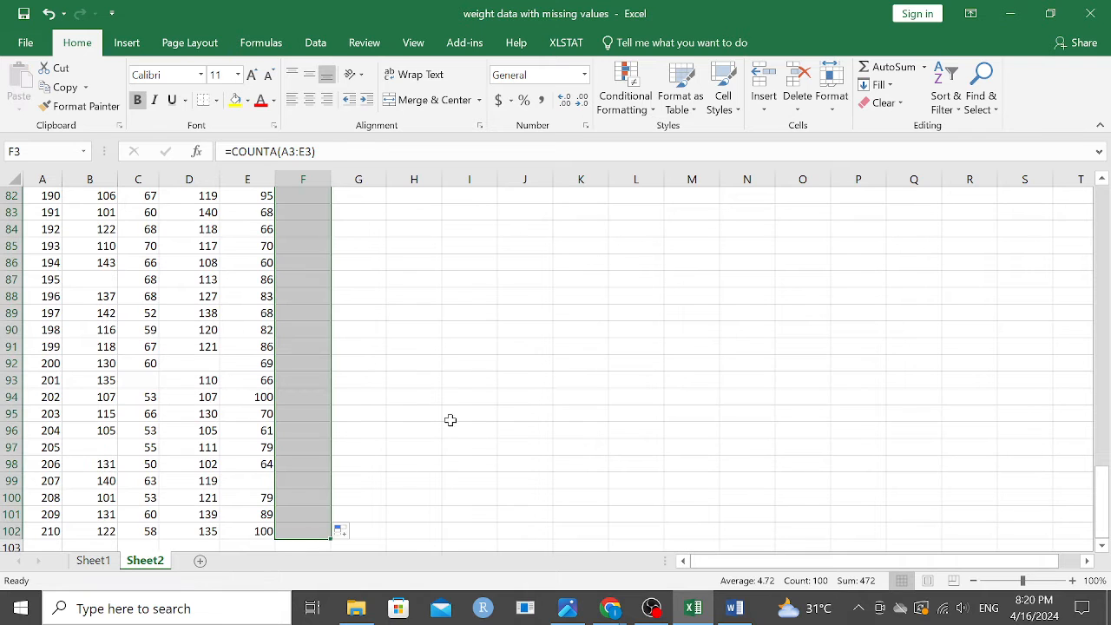
pyautogui.scroll(4, 459, 364)
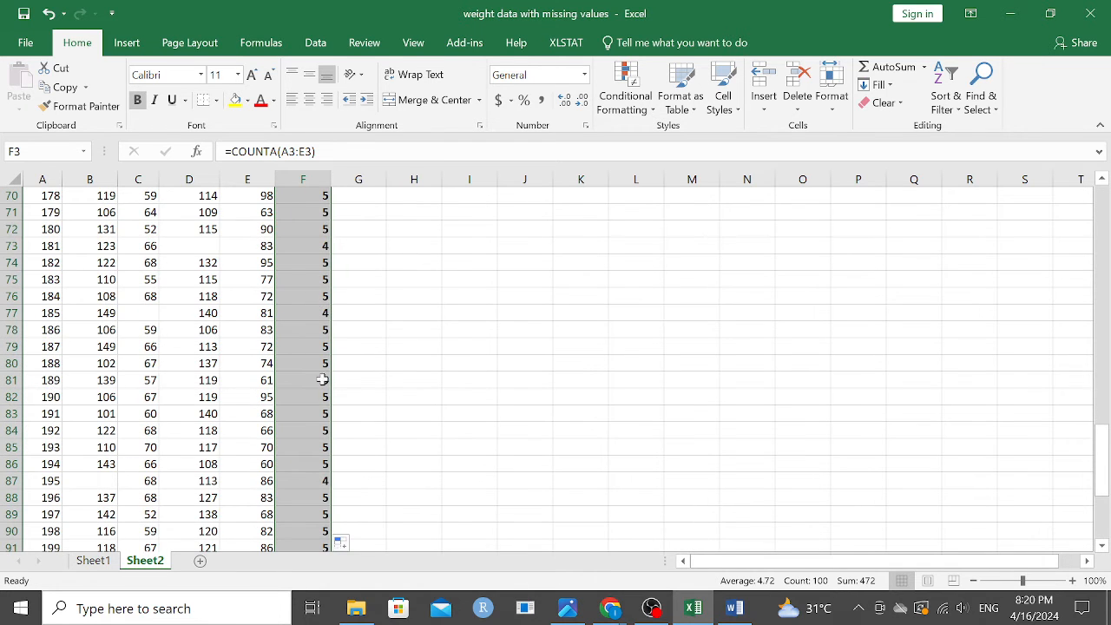
pyautogui.scroll(-6, 335, 477)
pyautogui.scroll(6, 325, 483)
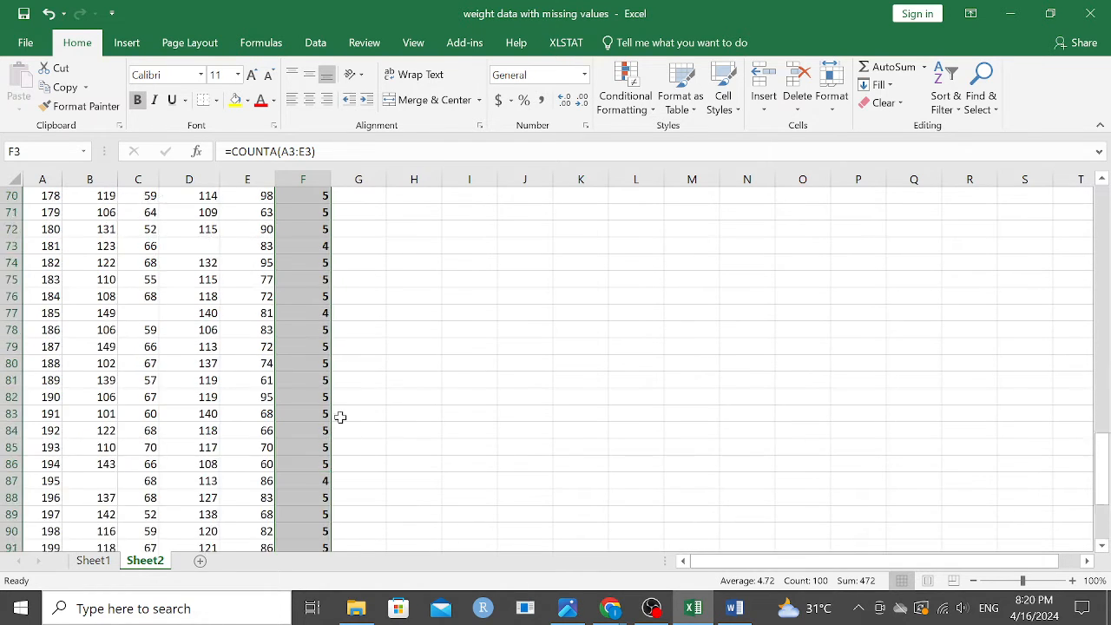
pyautogui.scroll(19, 340, 417)
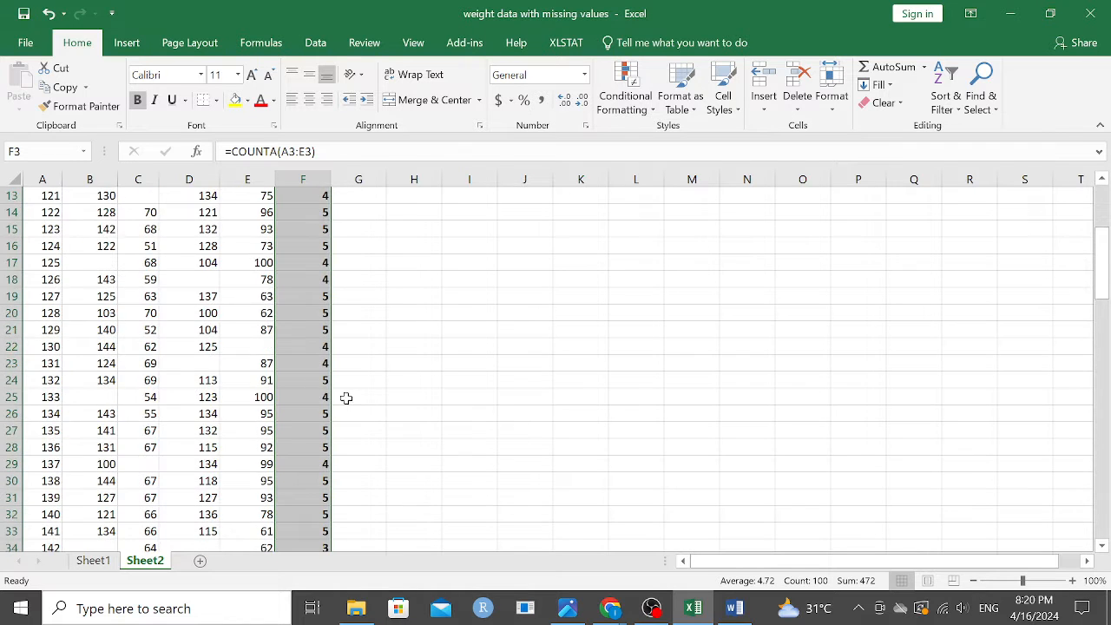
# Step: Enter the header "missing percentage" in cell G3 and autofit column G to its text
pyautogui.scroll(4, 345, 397)
pyautogui.click(363, 233)
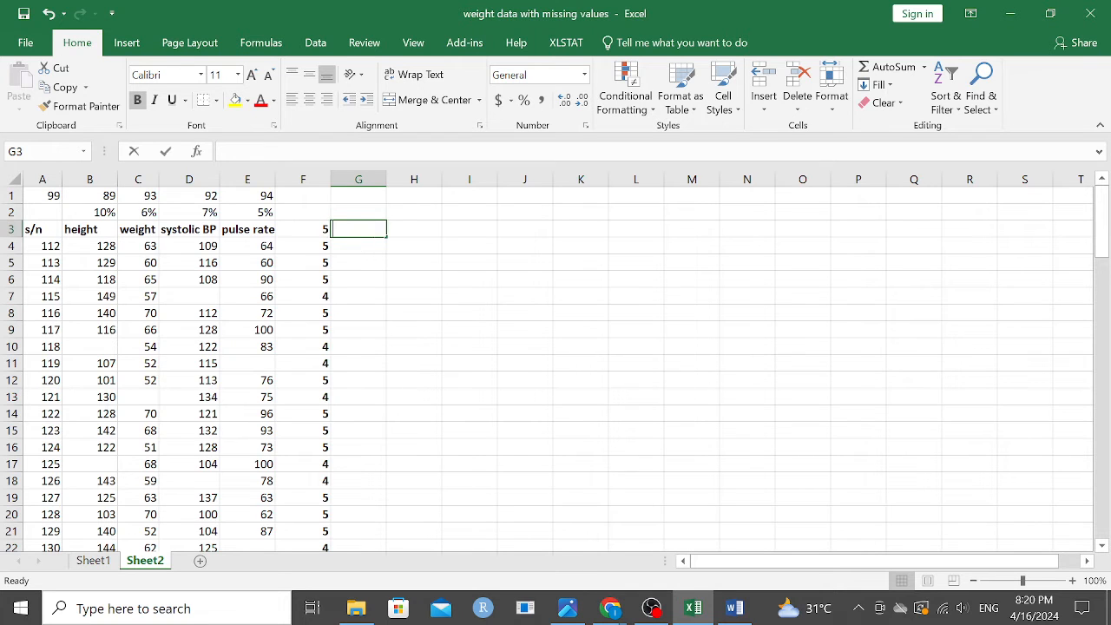
pyautogui.write('missing')
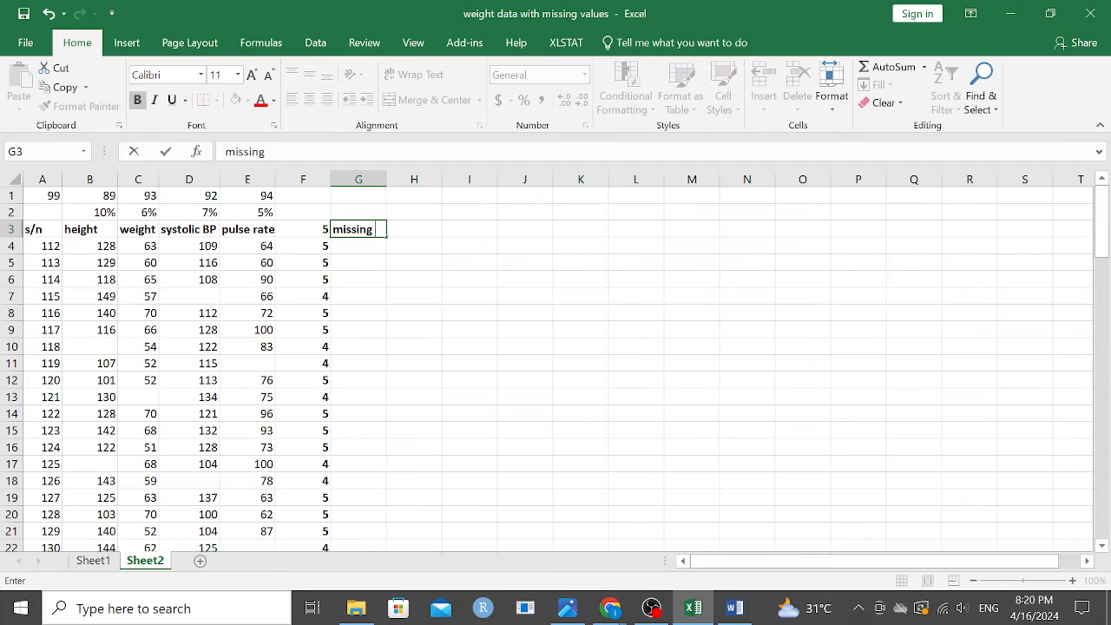
pyautogui.write(' percentage')
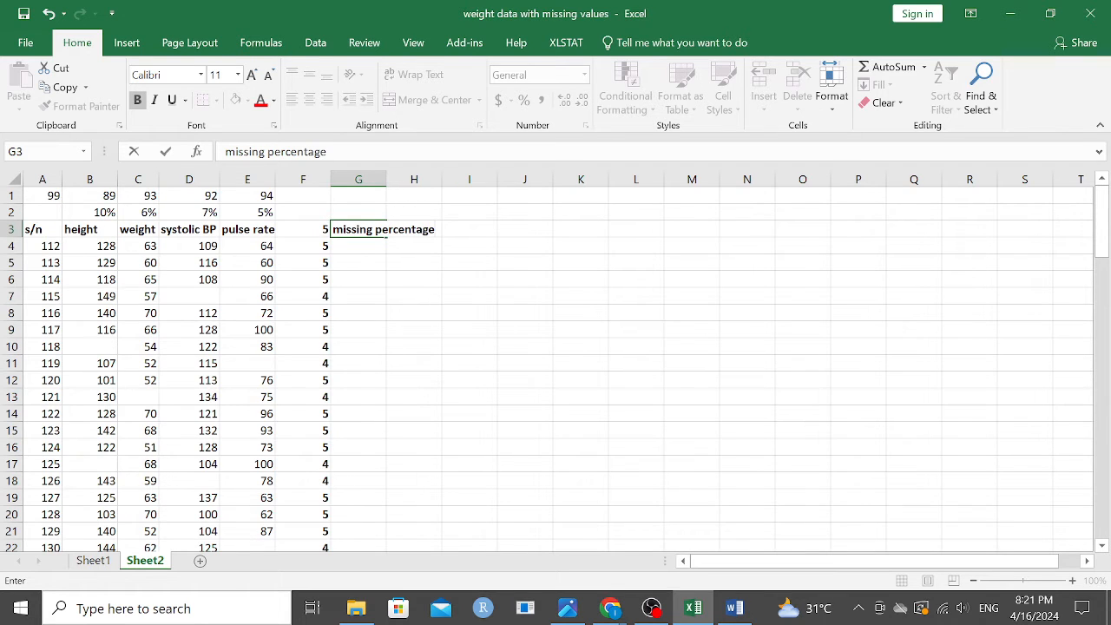
pyautogui.click(380, 179)
pyautogui.doubleClick(387, 179)
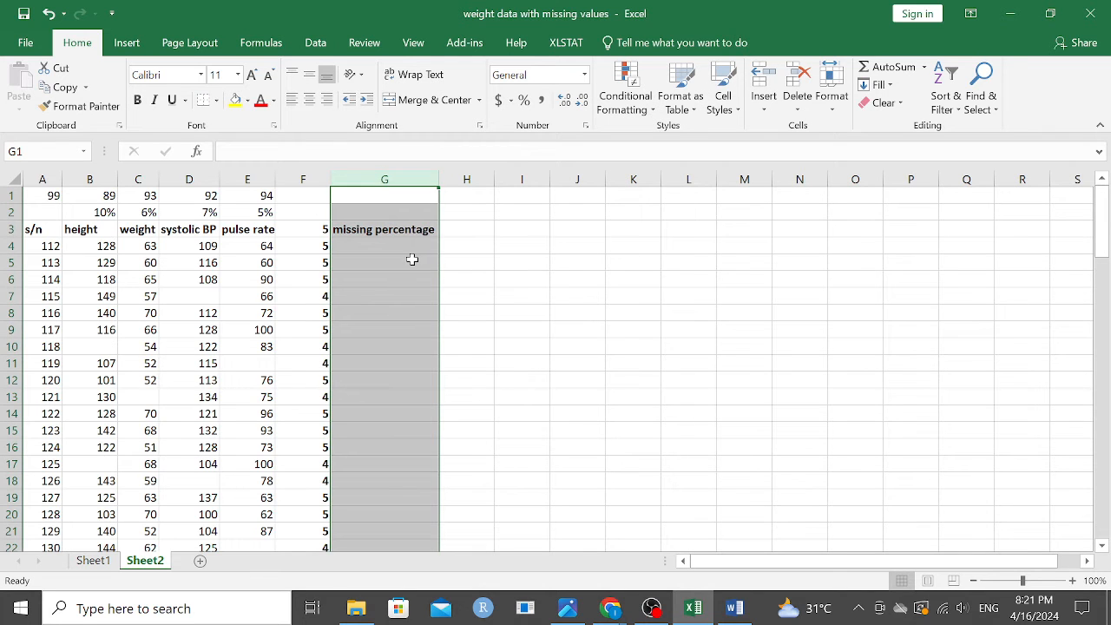
pyautogui.click(411, 258)
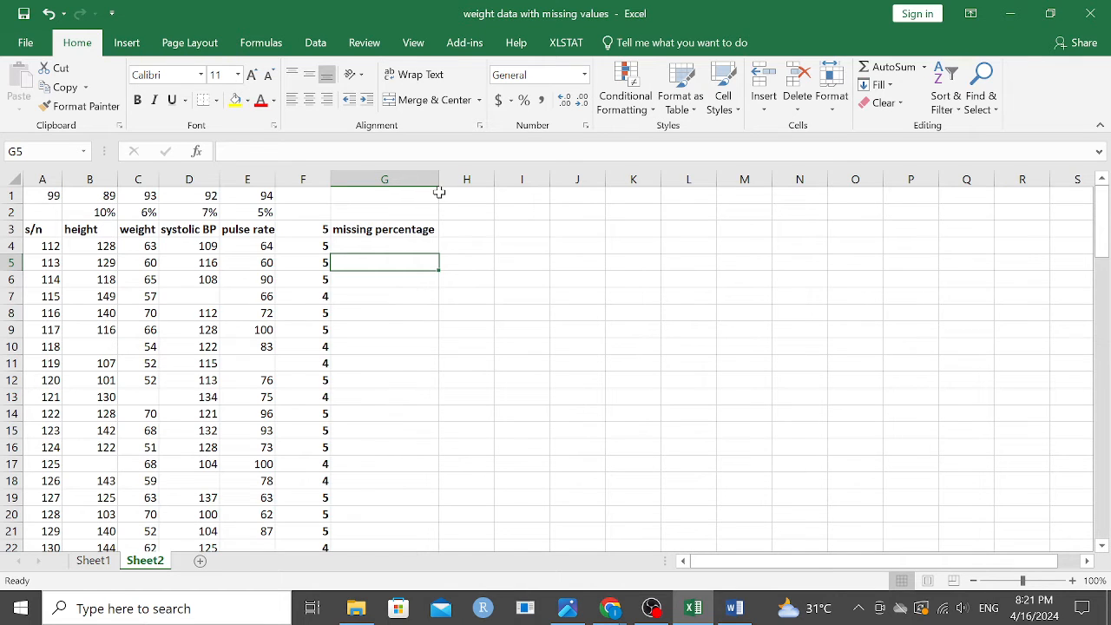
# Step: Enter 5 in cell G2 as the total number of variables per row
pyautogui.click(371, 247)
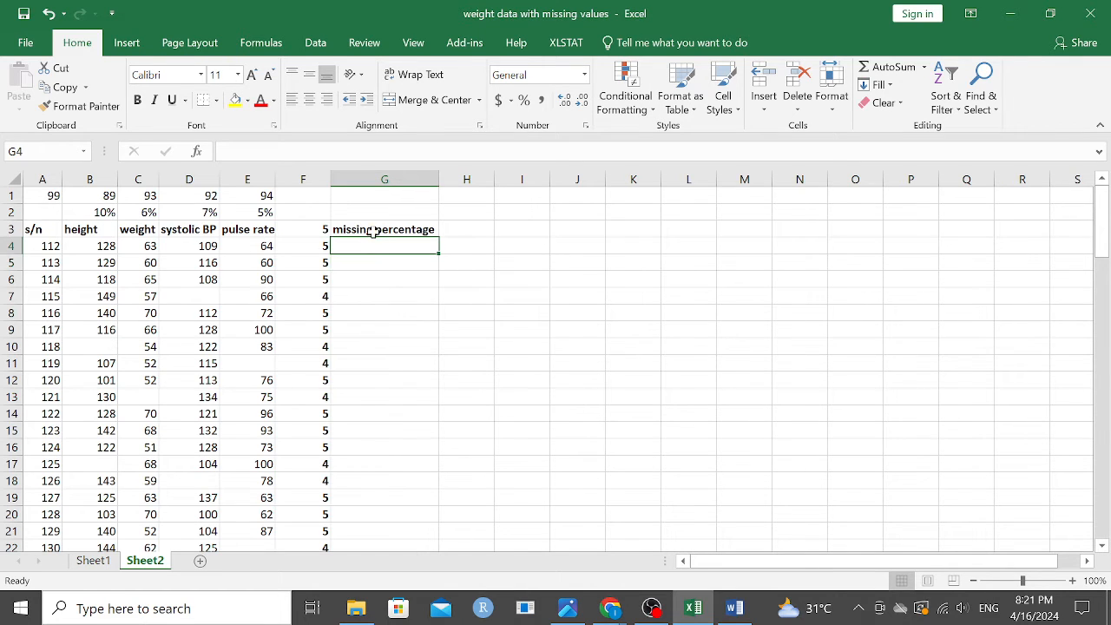
pyautogui.click(319, 228)
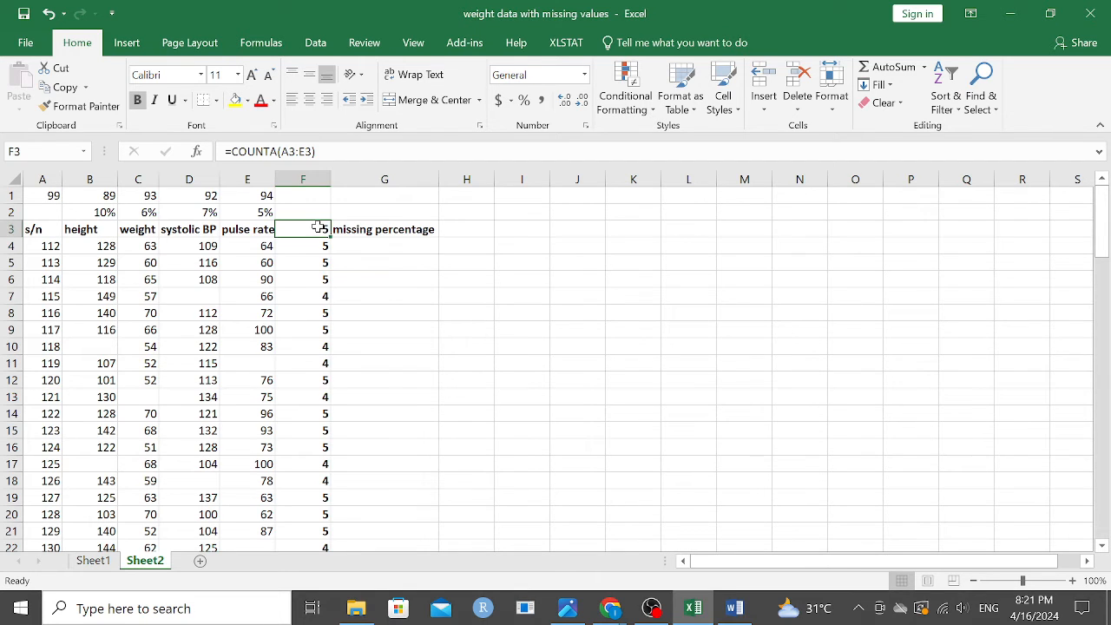
pyautogui.click(406, 212)
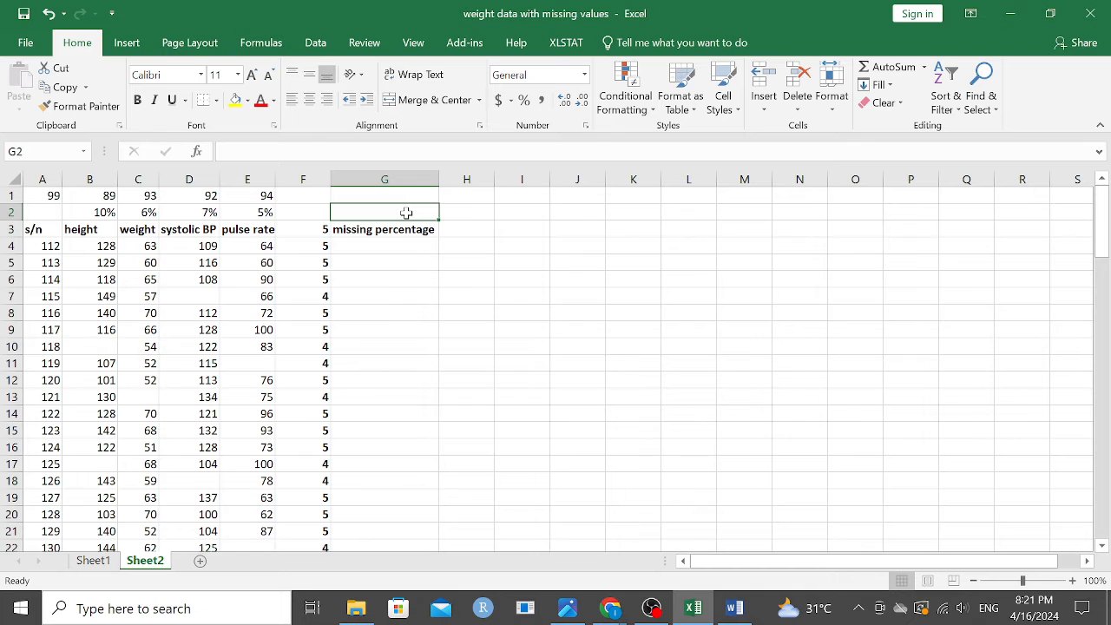
pyautogui.write('5')
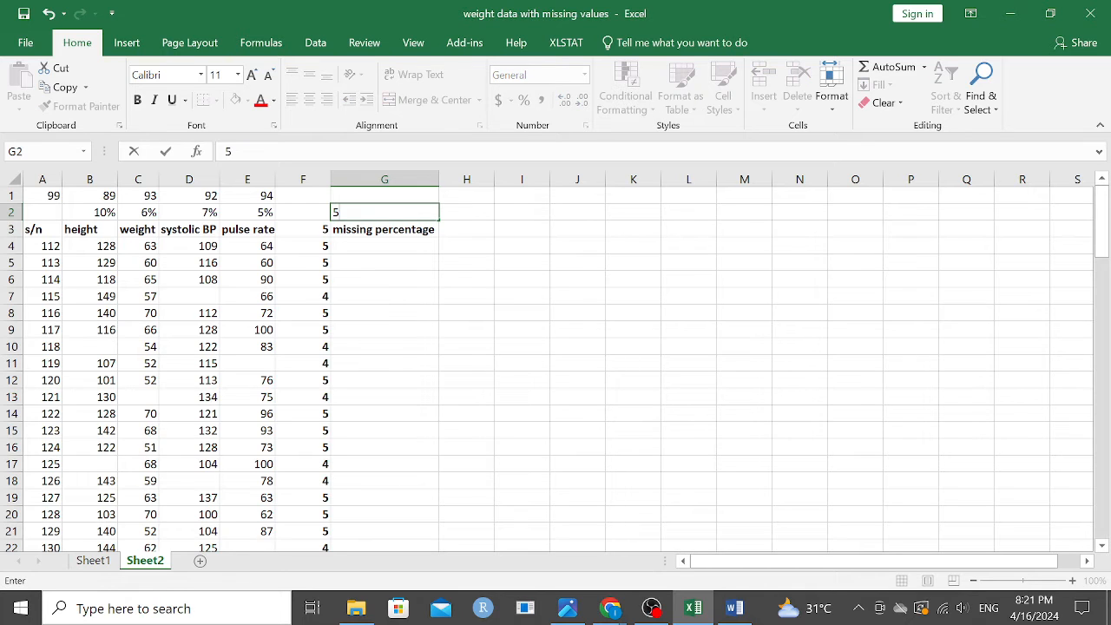
pyautogui.click(411, 248)
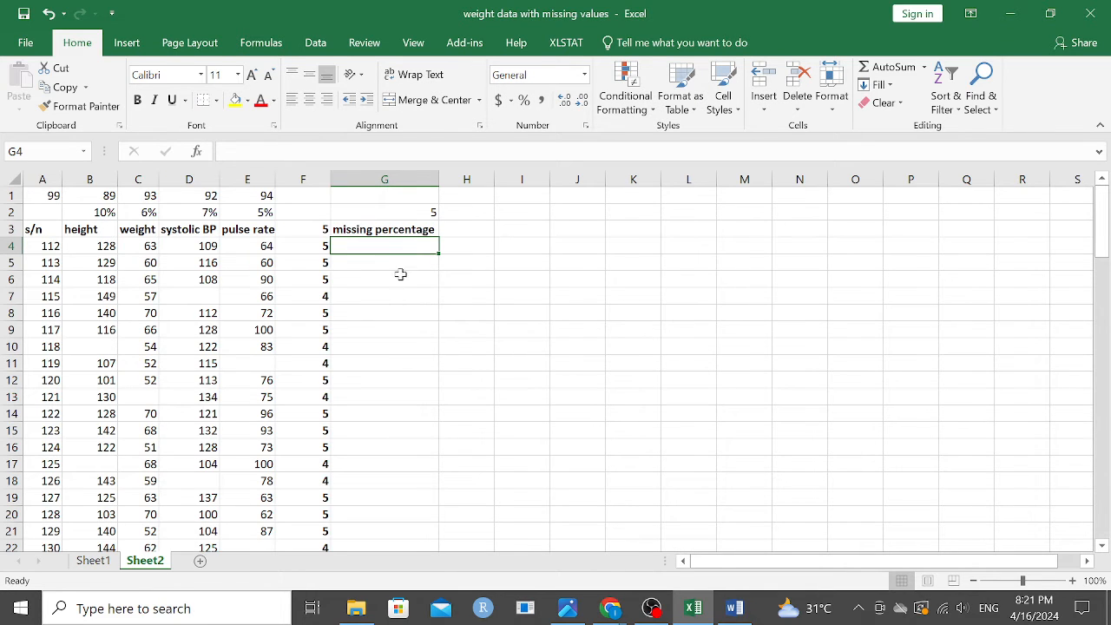
# Step: Start the row missing-share expression in cell G4 as 1-(F4/), leaving the divisor blank
pyautogui.doubleClick(359, 245)
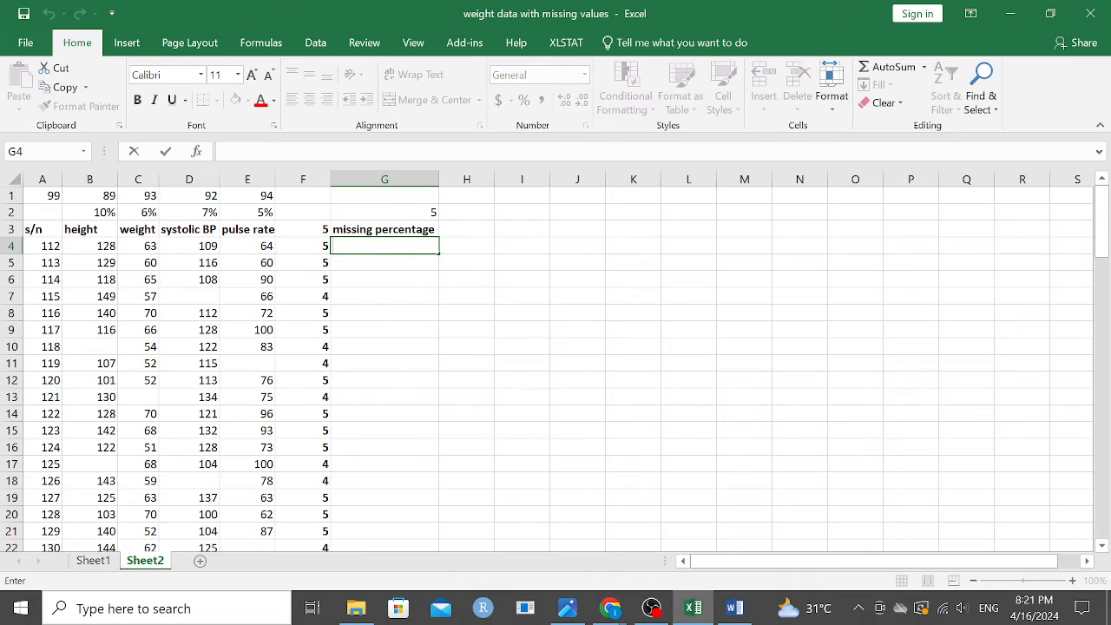
pyautogui.write('1')
pyautogui.write('-()')
pyautogui.write('f4')
pyautogui.press('BackSpace')
pyautogui.press('BackSpace')
pyautogui.write('F4')
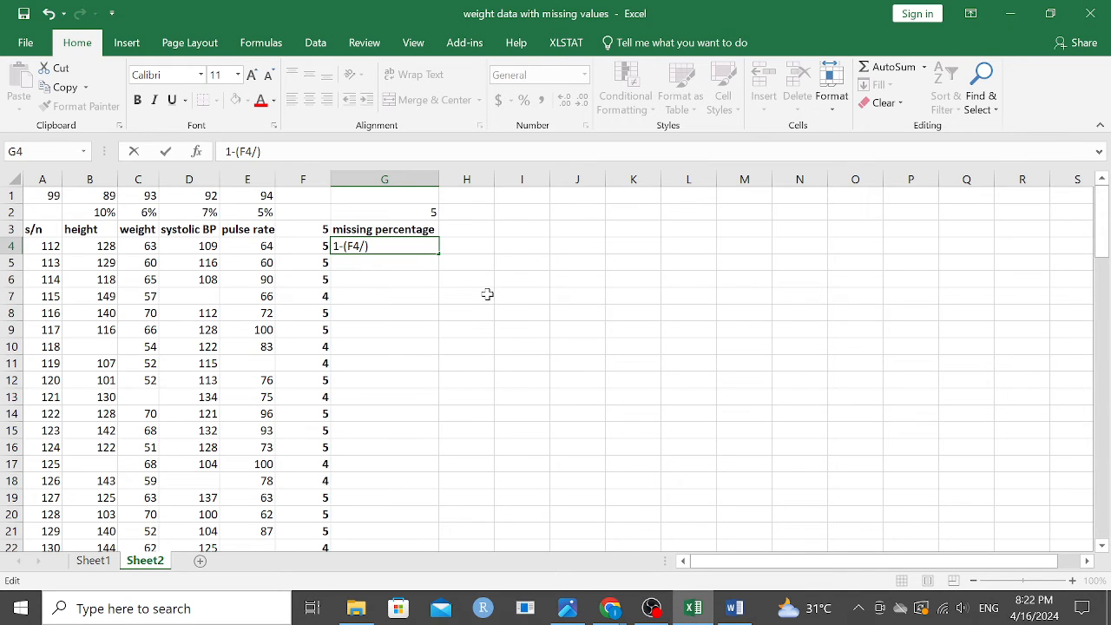
pyautogui.click(419, 217)
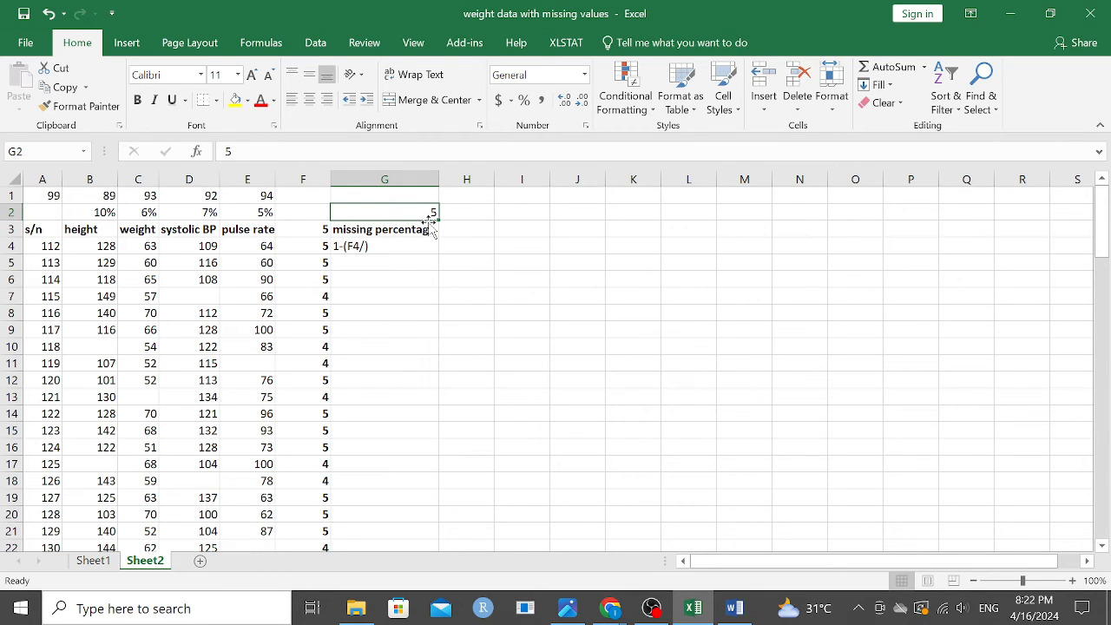
# Step: Complete the expression in G4 with the absolute divisor $G$2 so it reads 1-(F4/$G$2)
pyautogui.doubleClick(368, 246)
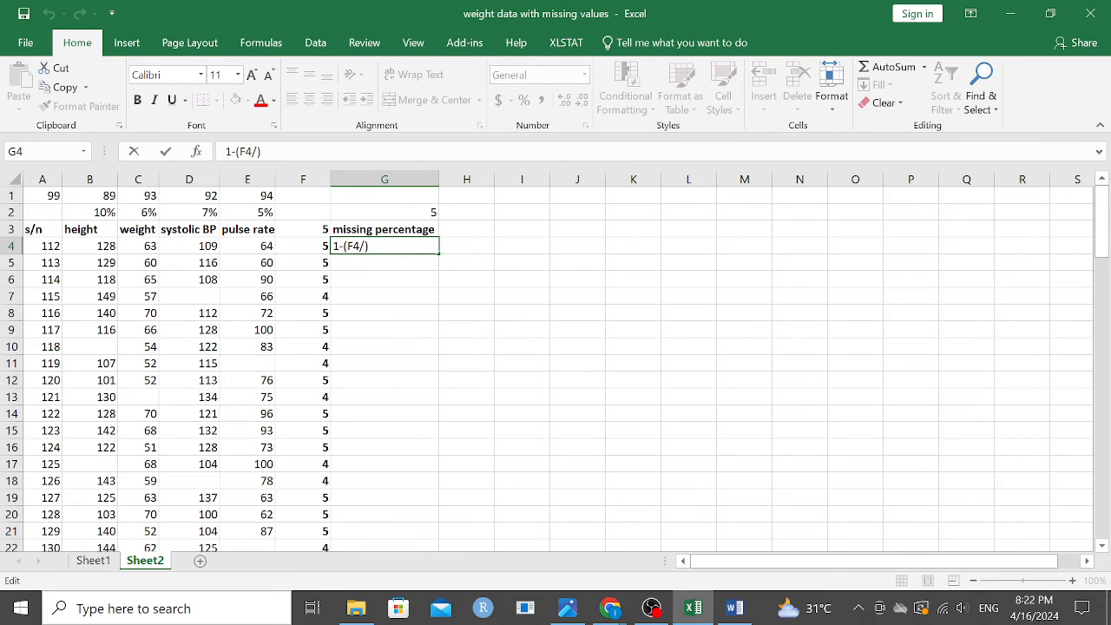
pyautogui.write('g')
pyautogui.write('$G')
pyautogui.write('$2')
pyautogui.press('Return')
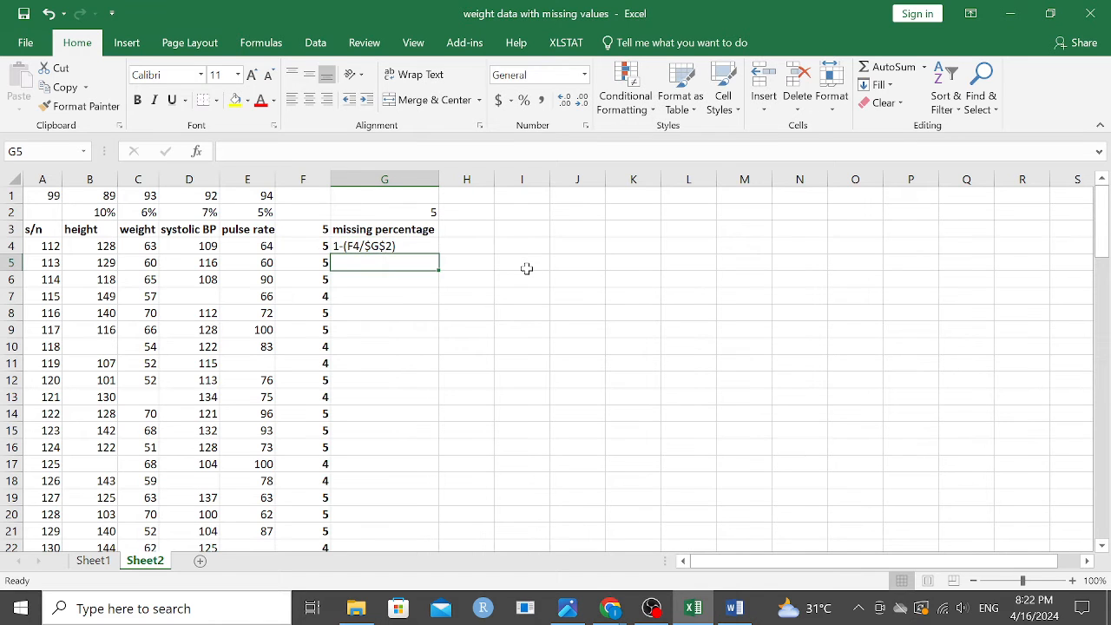
# Step: Add the leading equals sign to G4's expression and fill the resulting formula down to G102
pyautogui.click(347, 246)
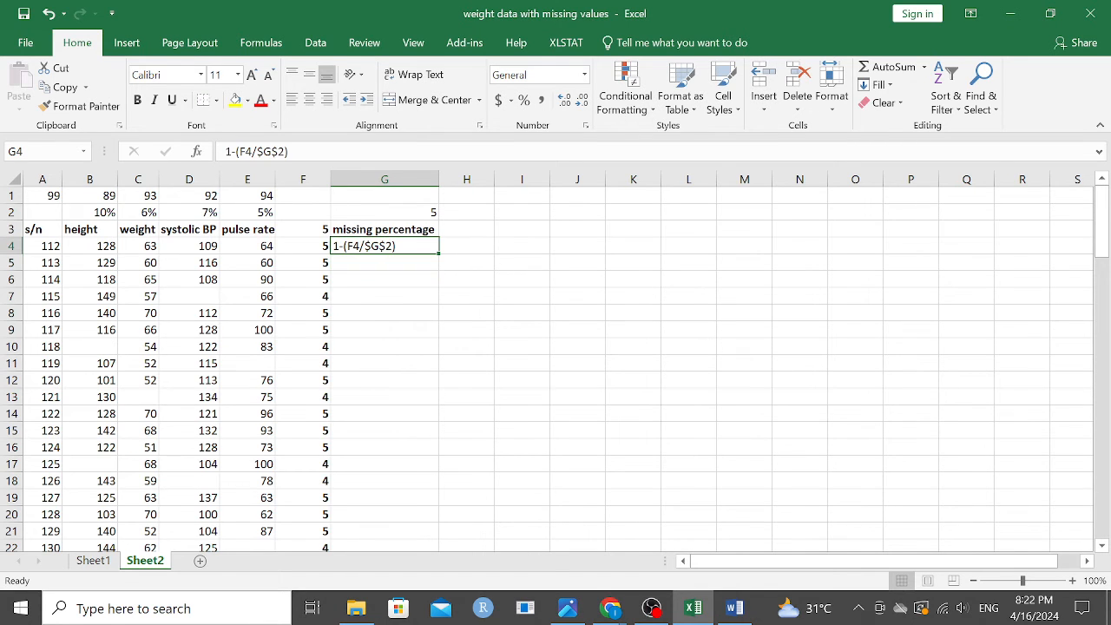
pyautogui.click(225, 151)
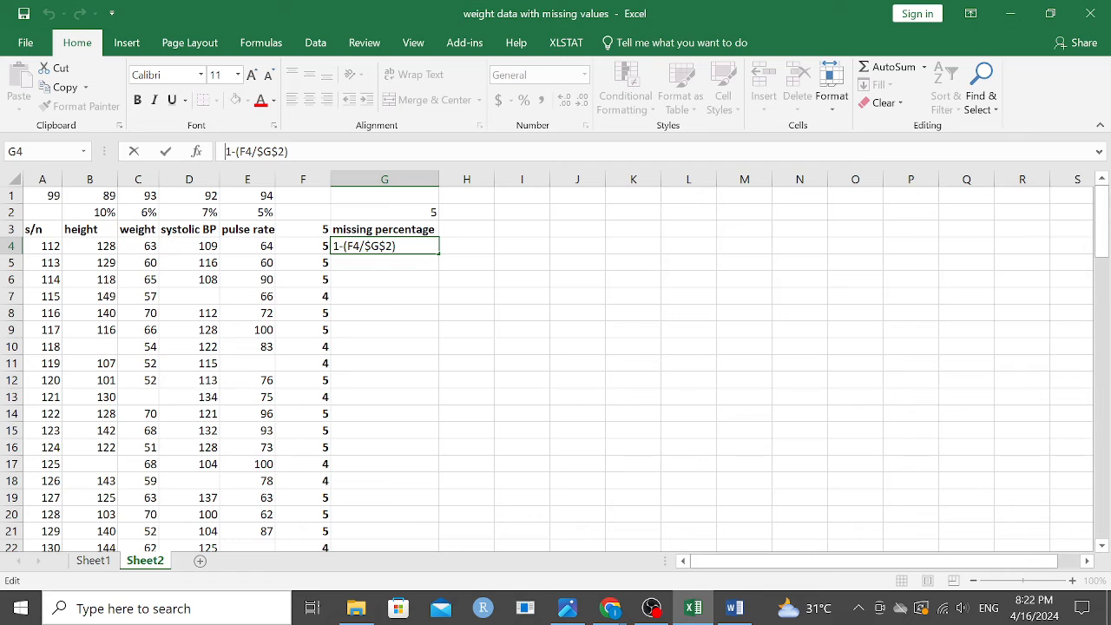
pyautogui.write('=')
pyautogui.press('Return')
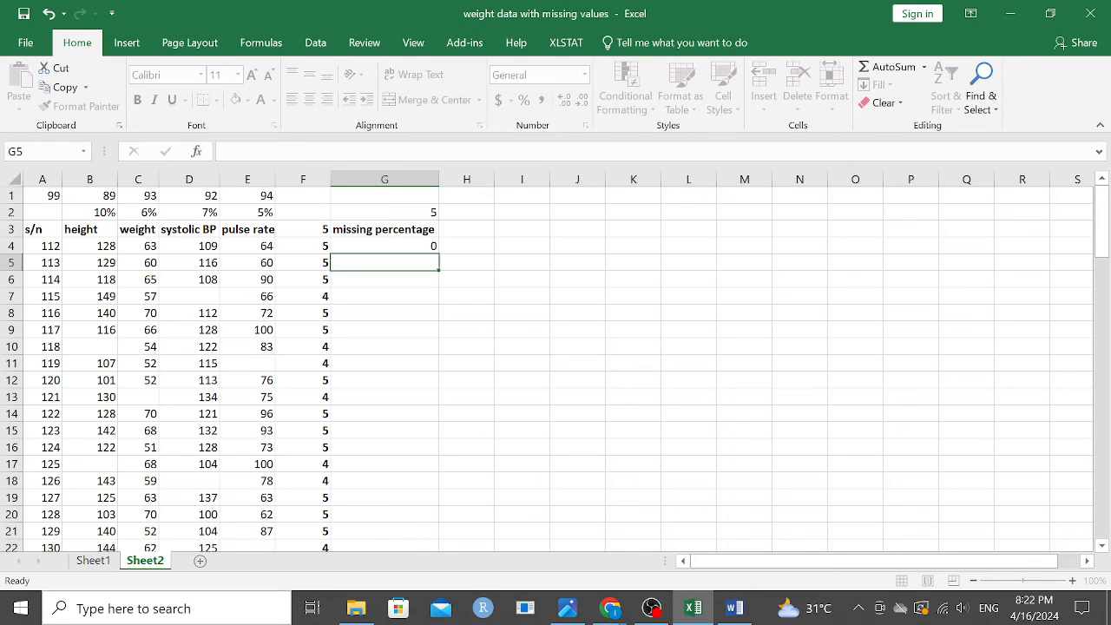
pyautogui.click(376, 247)
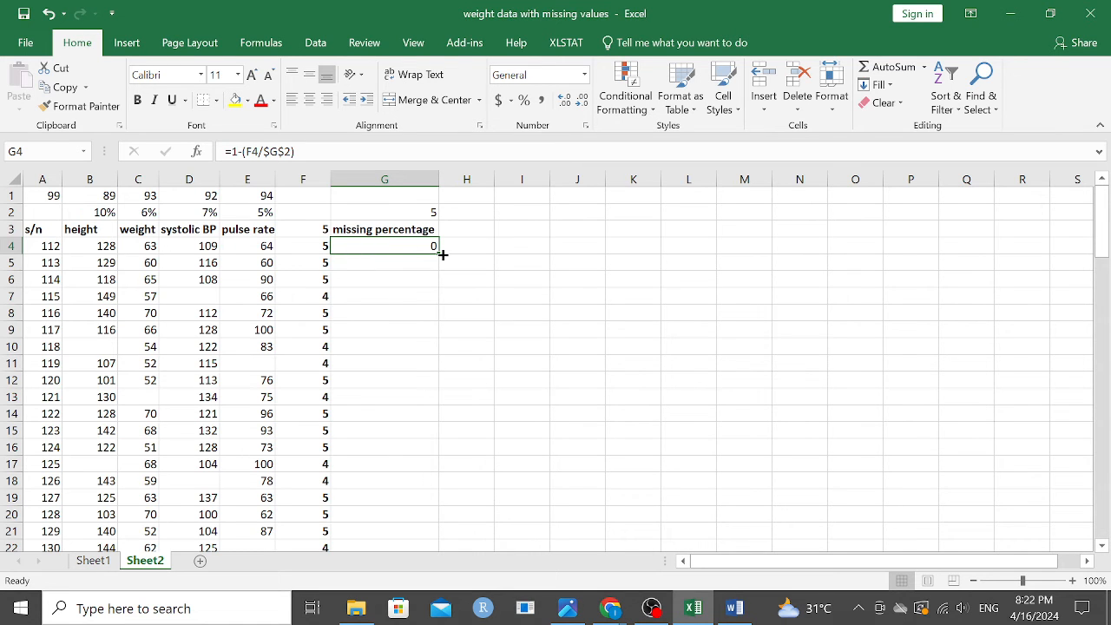
pyautogui.moveTo(438, 254); pyautogui.dragTo(412, 514)
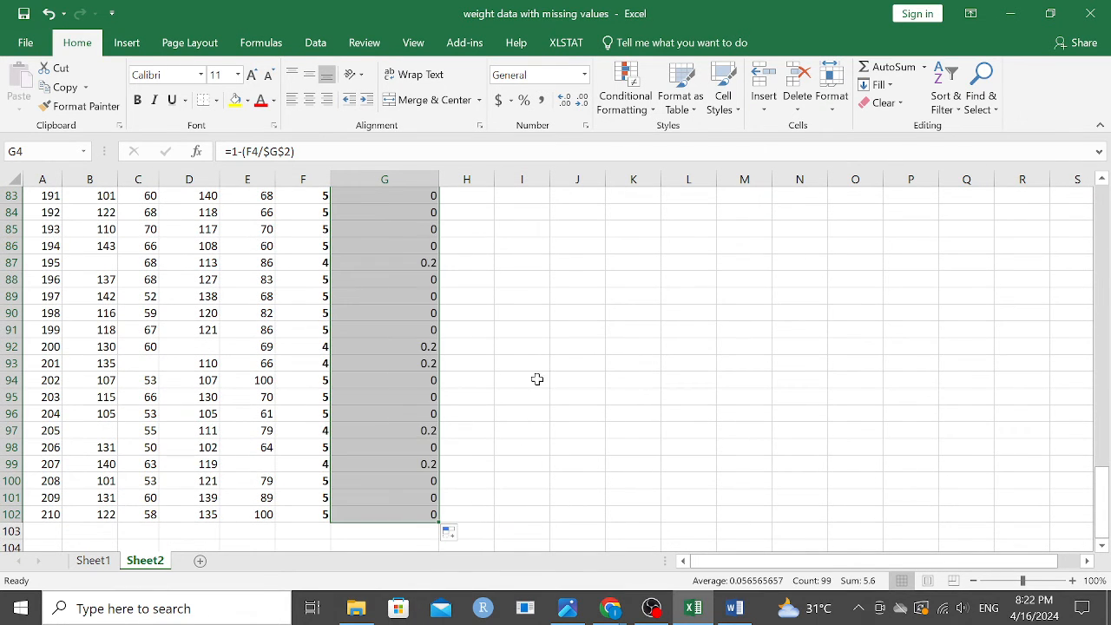
# Step: Format the missing percentage results in G4:G102 as percentages
pyautogui.scroll(15, 548, 343)
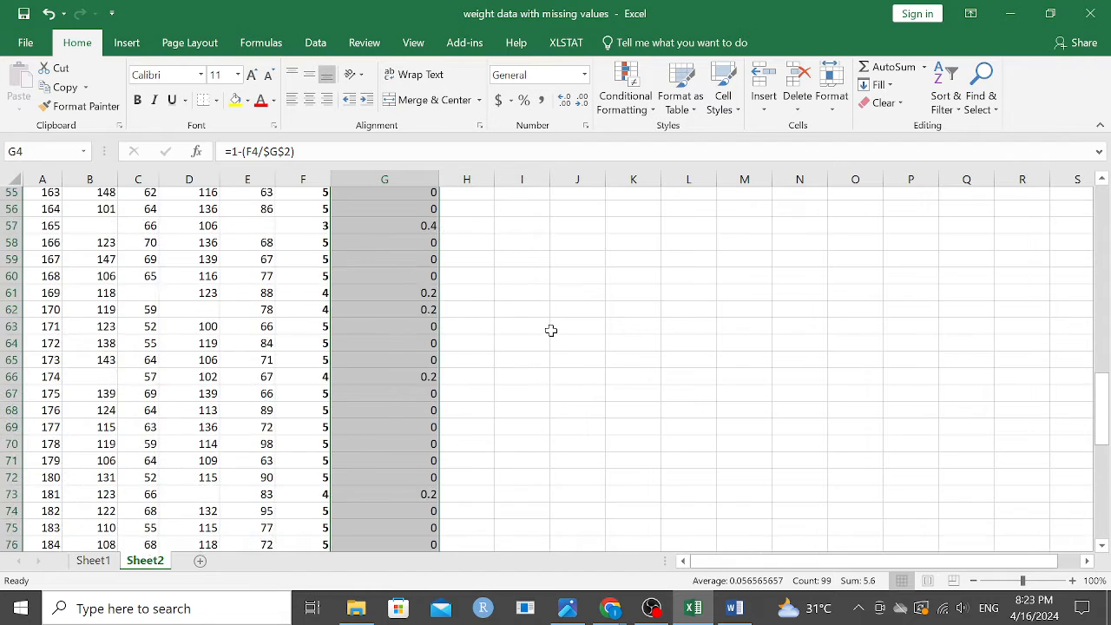
pyautogui.scroll(12, 446, 286)
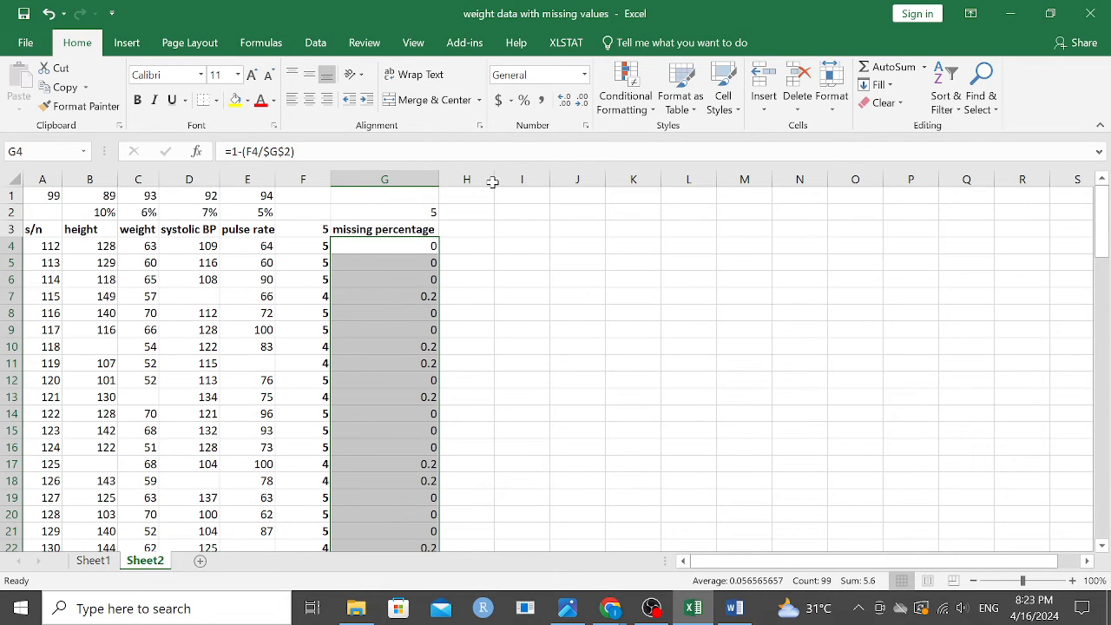
pyautogui.click(525, 101)
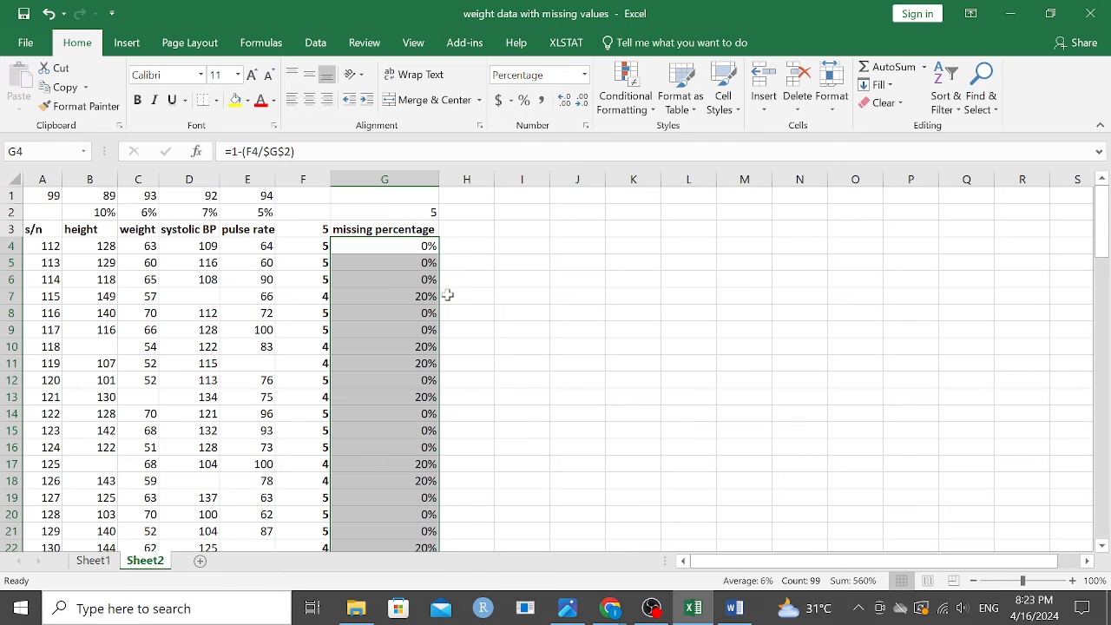
# Step: Switch to the Word document Threshold-for-missing-values and read the low, moderate and high thresholds for rows (observations)
pyautogui.scroll(-4, 450, 286)
pyautogui.scroll(4, 451, 285)
pyautogui.scroll(-1, 429, 305)
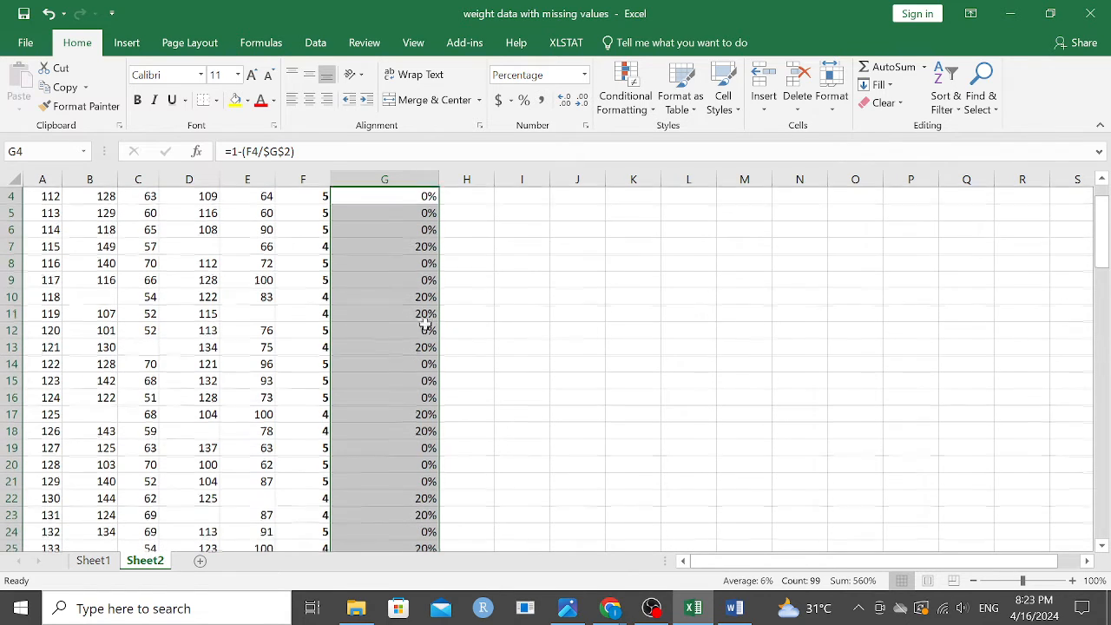
pyautogui.click(731, 612)
pyautogui.scroll(-1, 600, 327)
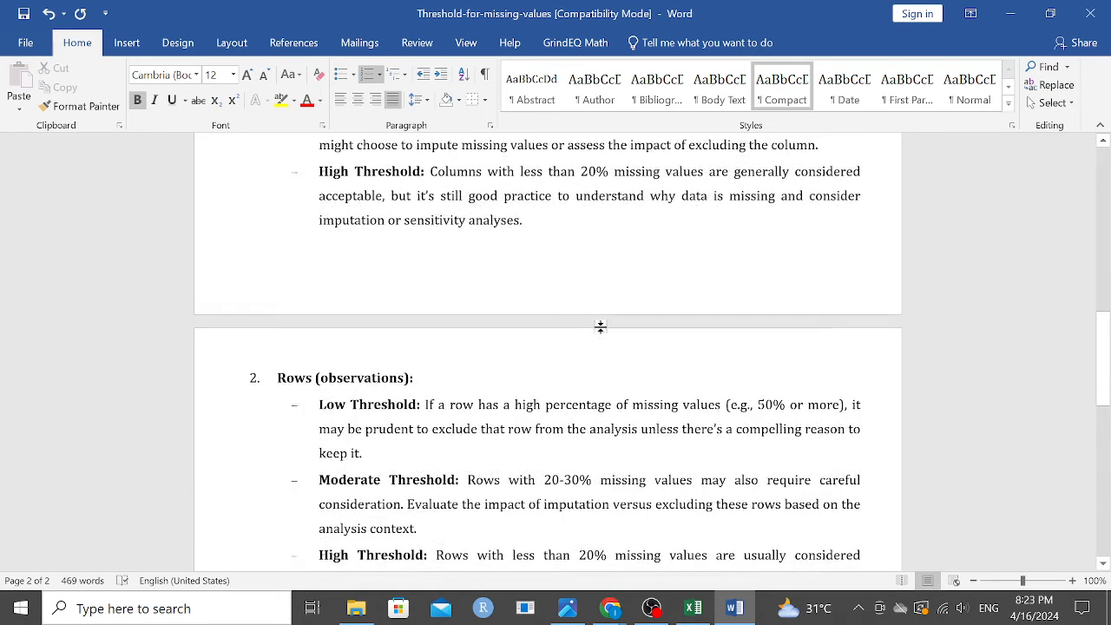
pyautogui.scroll(-2, 599, 327)
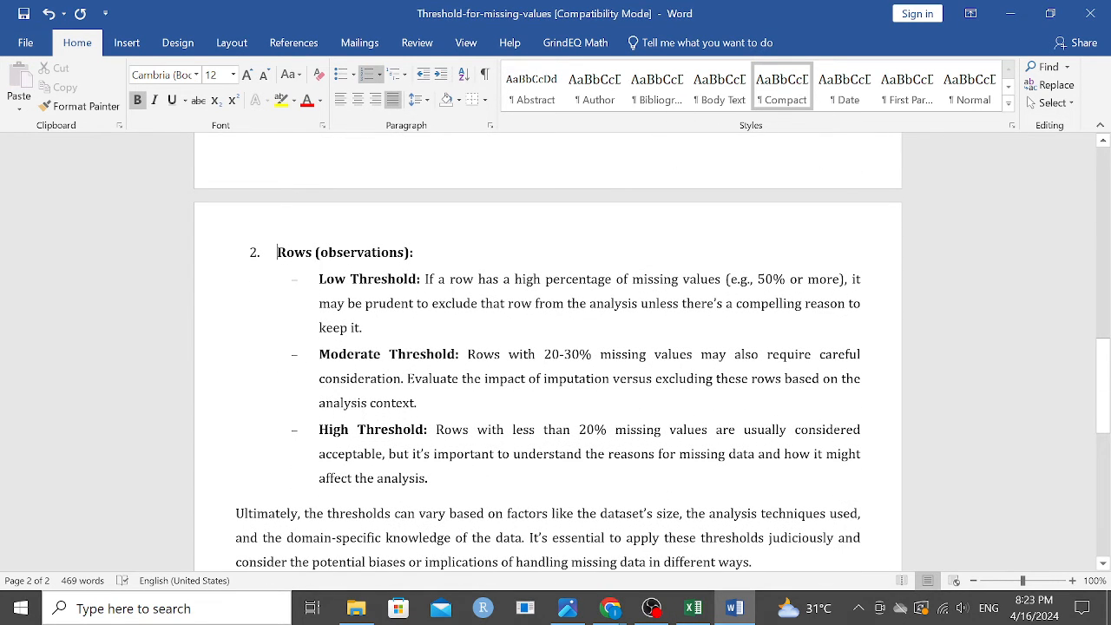
# Step: Return to the Excel workbook and examine the row missing percentages in column G against the row thresholds
pyautogui.click(693, 609)
pyautogui.scroll(-8, 428, 304)
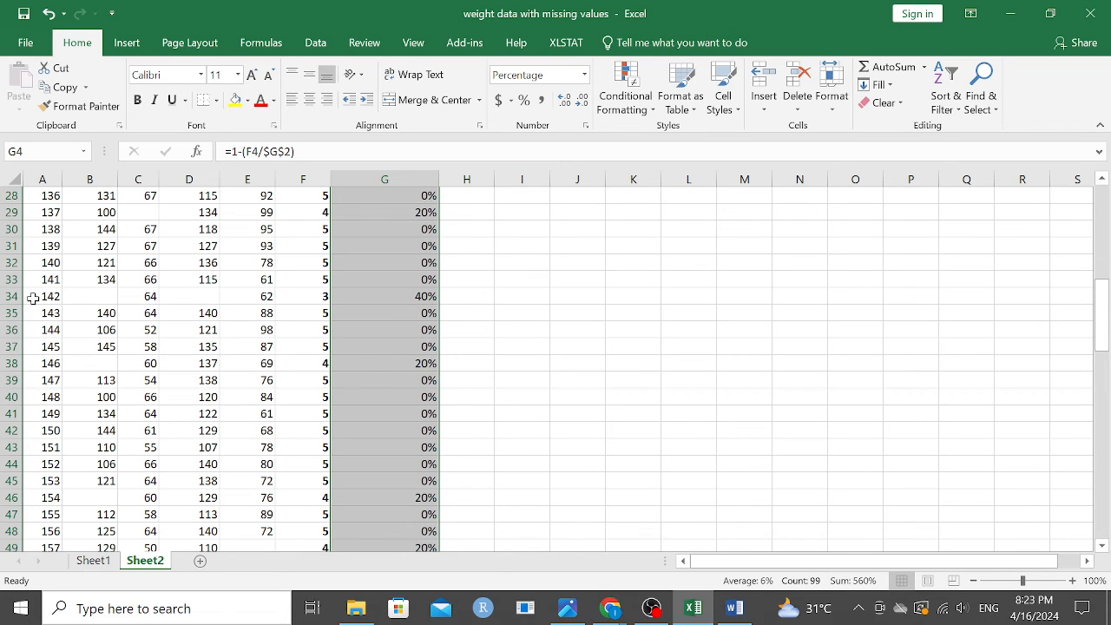
pyautogui.scroll(-3, 495, 351)
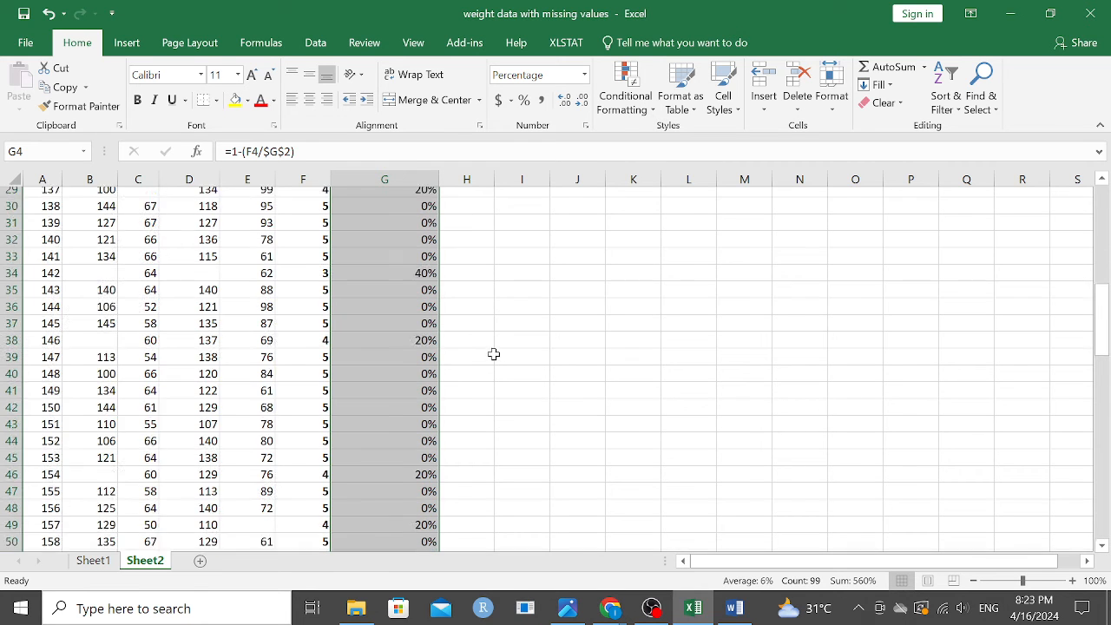
pyautogui.scroll(-3, 438, 417)
pyautogui.scroll(-7, 426, 403)
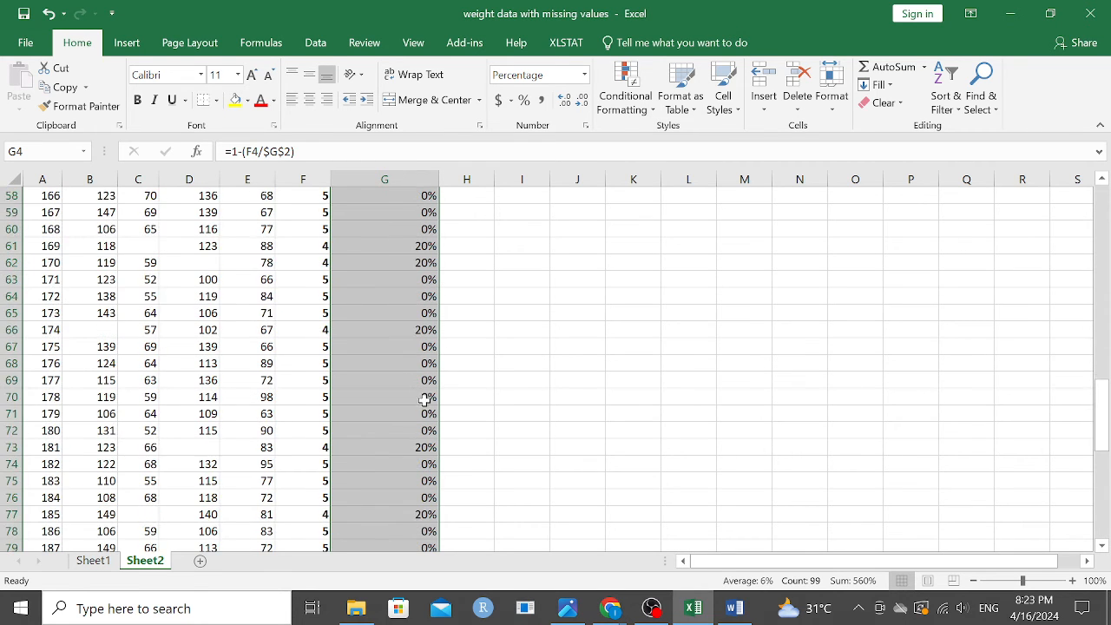
pyautogui.scroll(-4, 432, 426)
pyautogui.scroll(20, 469, 428)
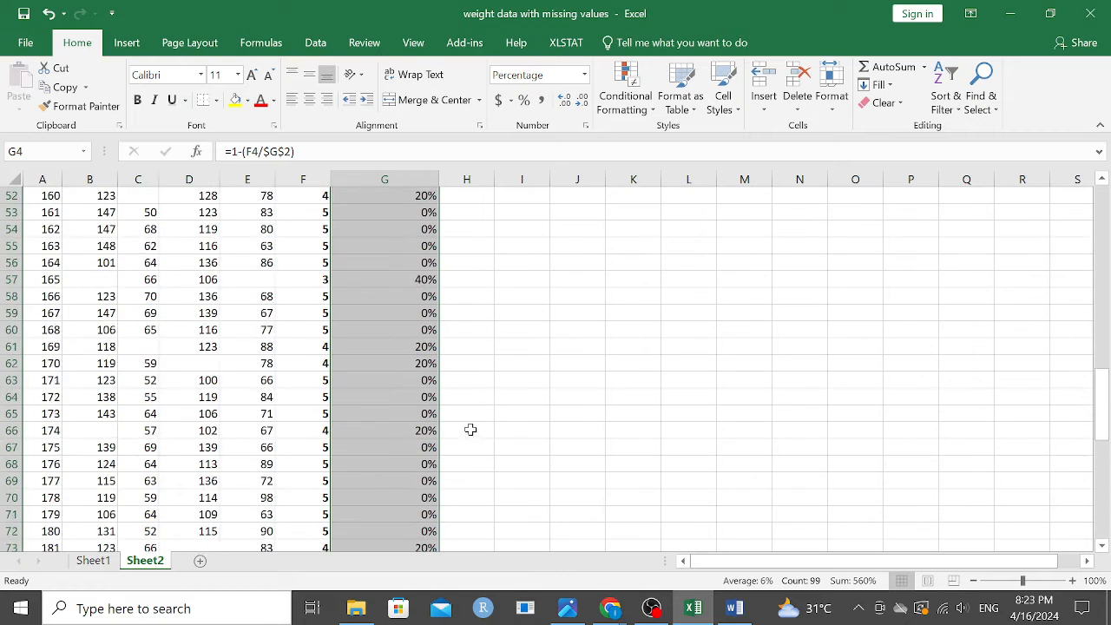
pyautogui.scroll(7, 495, 369)
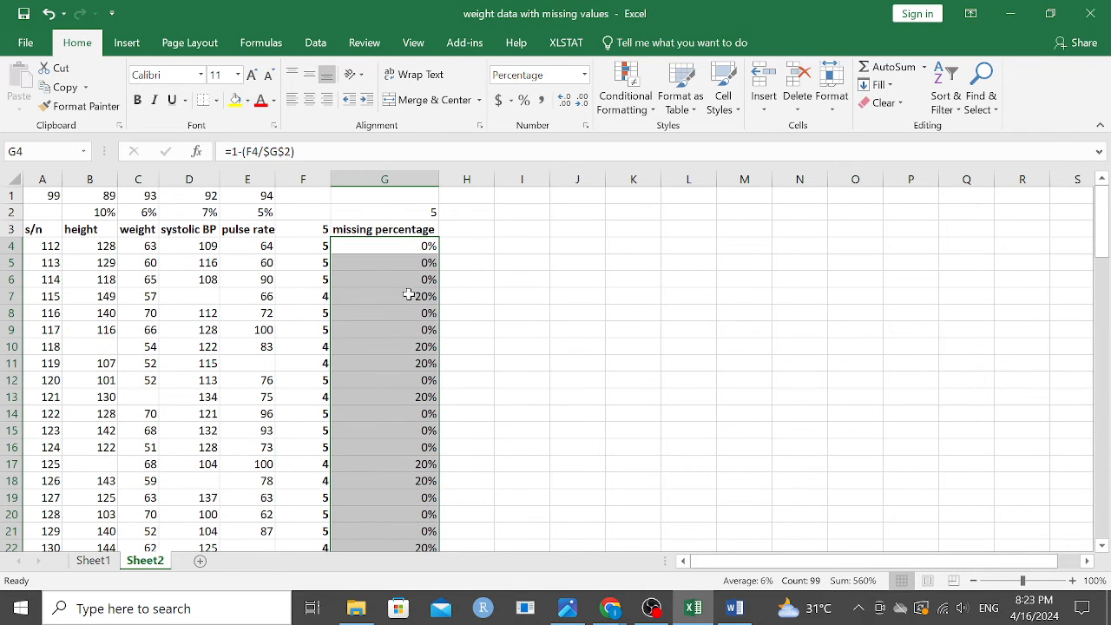
# Step: Format the missing percentage column G3:G102 as a table with headers, using the blue light style with a solid header
pyautogui.click(410, 230)
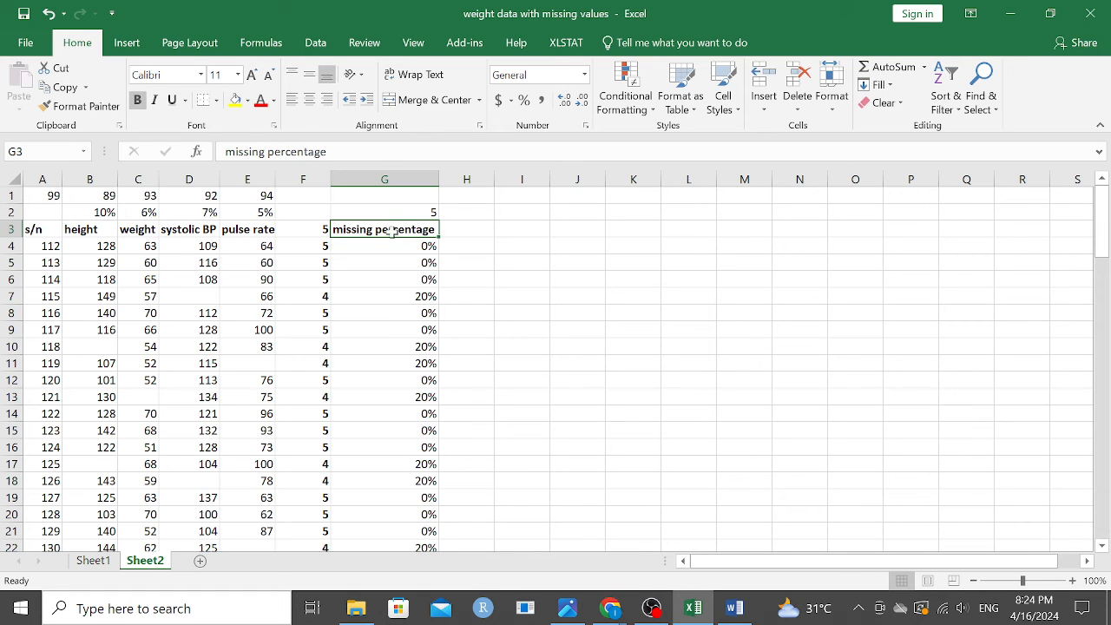
pyautogui.moveTo(390, 230); pyautogui.dragTo(395, 502)
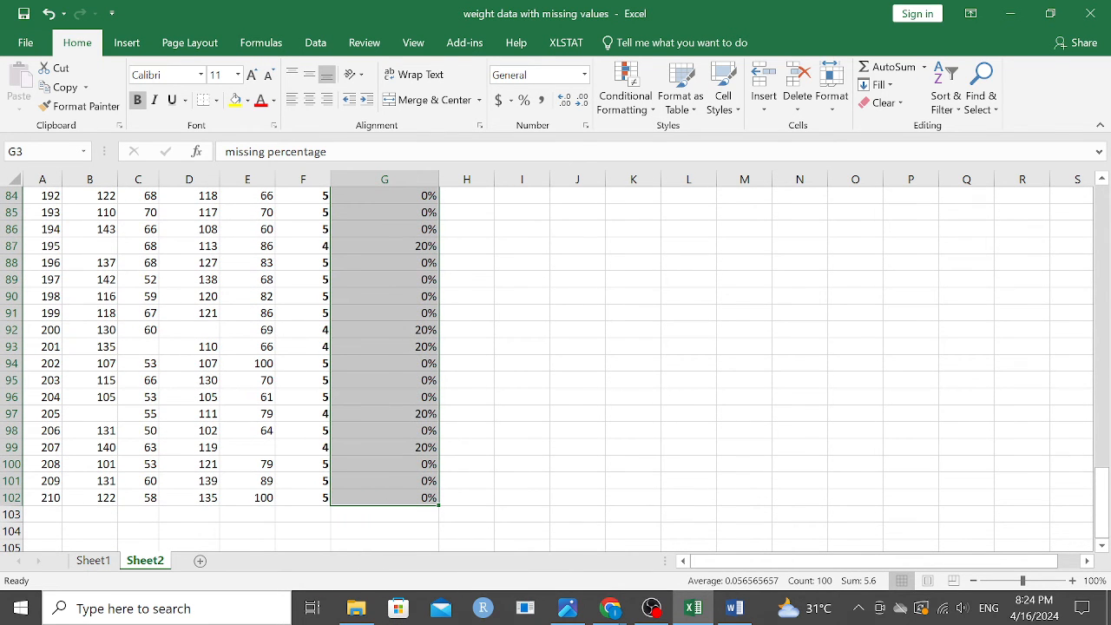
pyautogui.click(693, 110)
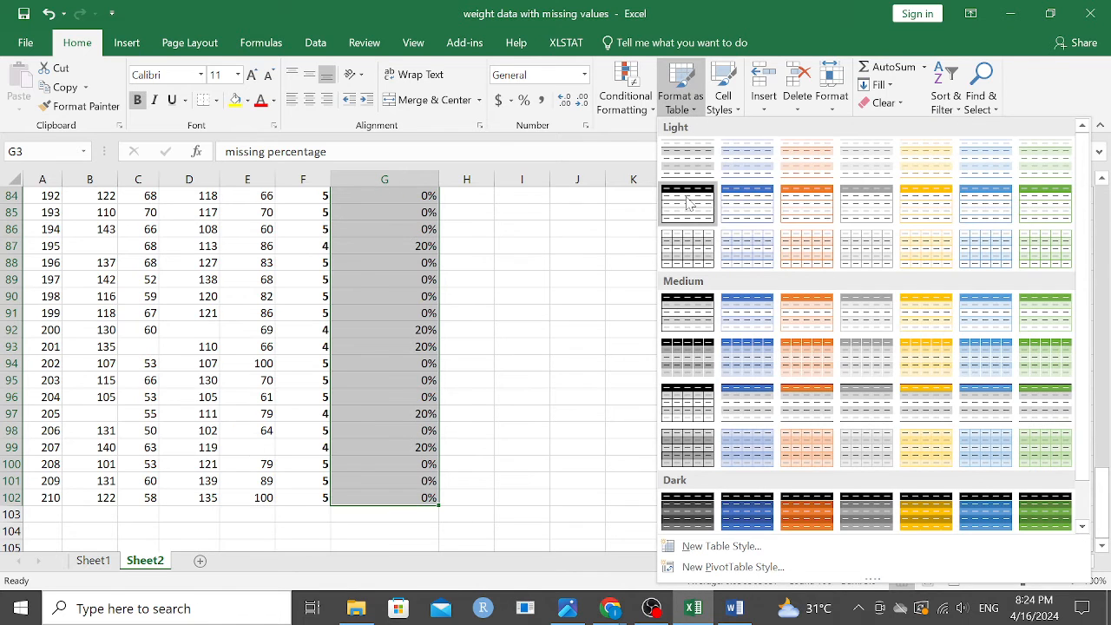
pyautogui.click(727, 207)
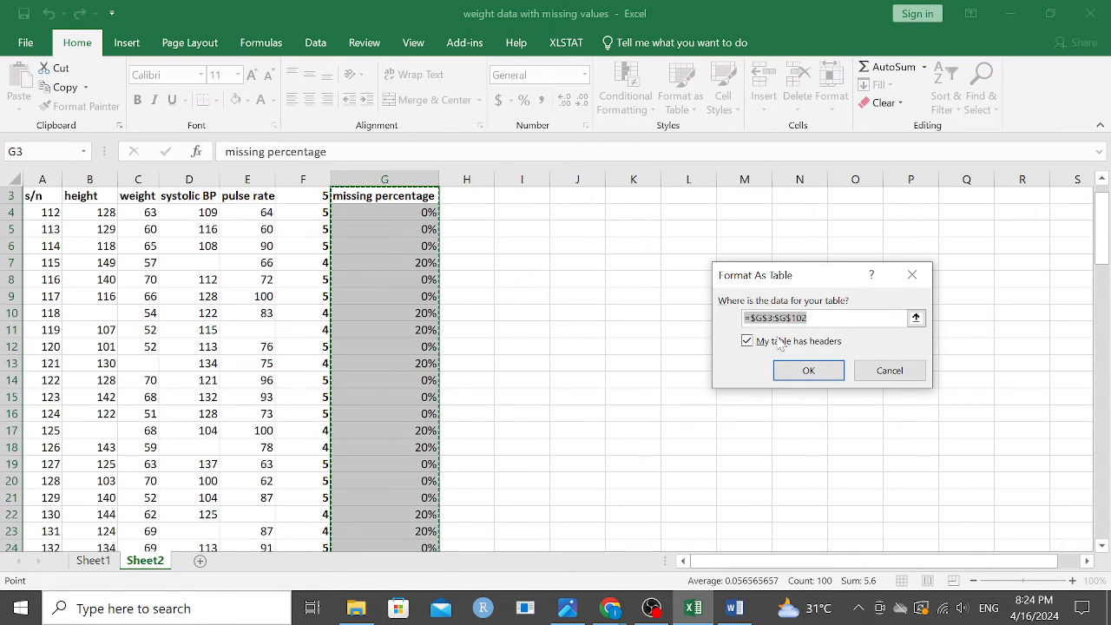
pyautogui.click(808, 370)
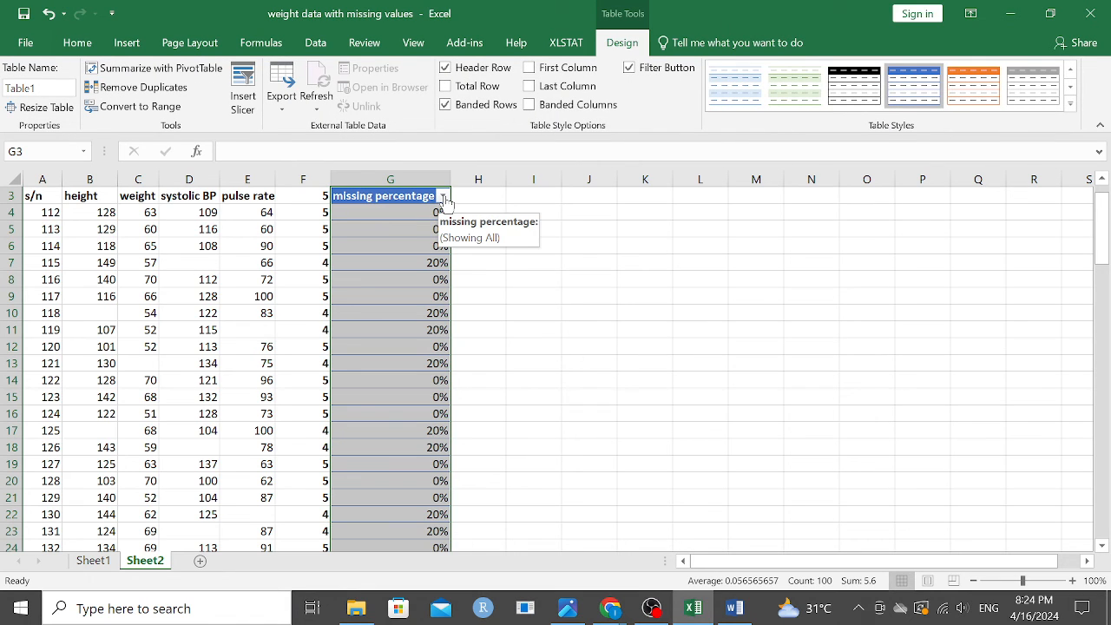
# Step: Filter the missing percentage column to show only the rows with 40%
pyautogui.click(443, 196)
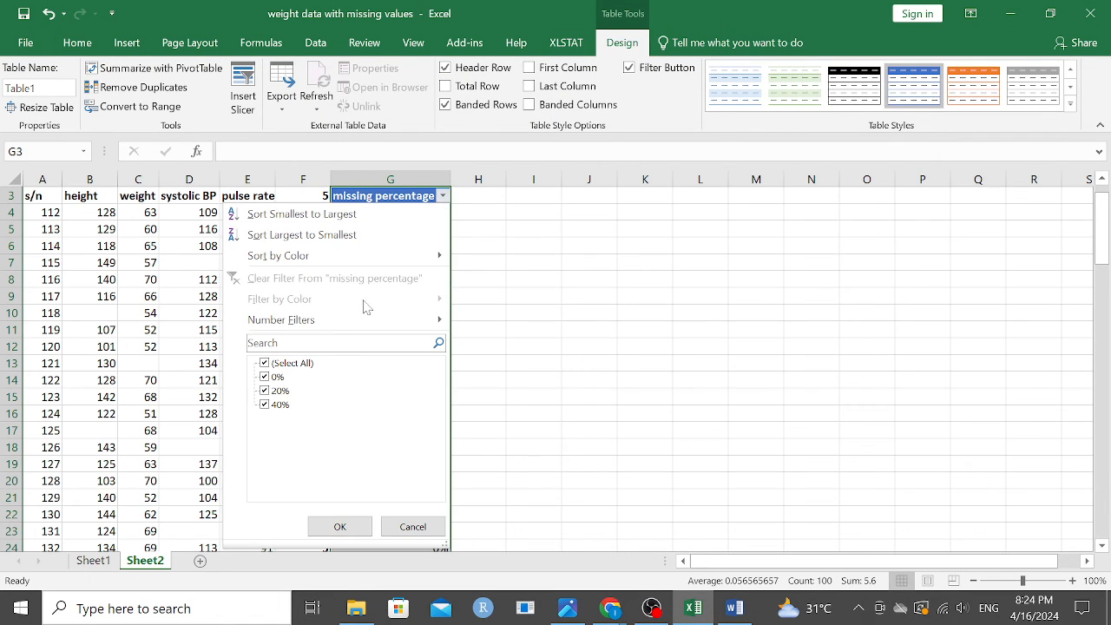
pyautogui.click(270, 364)
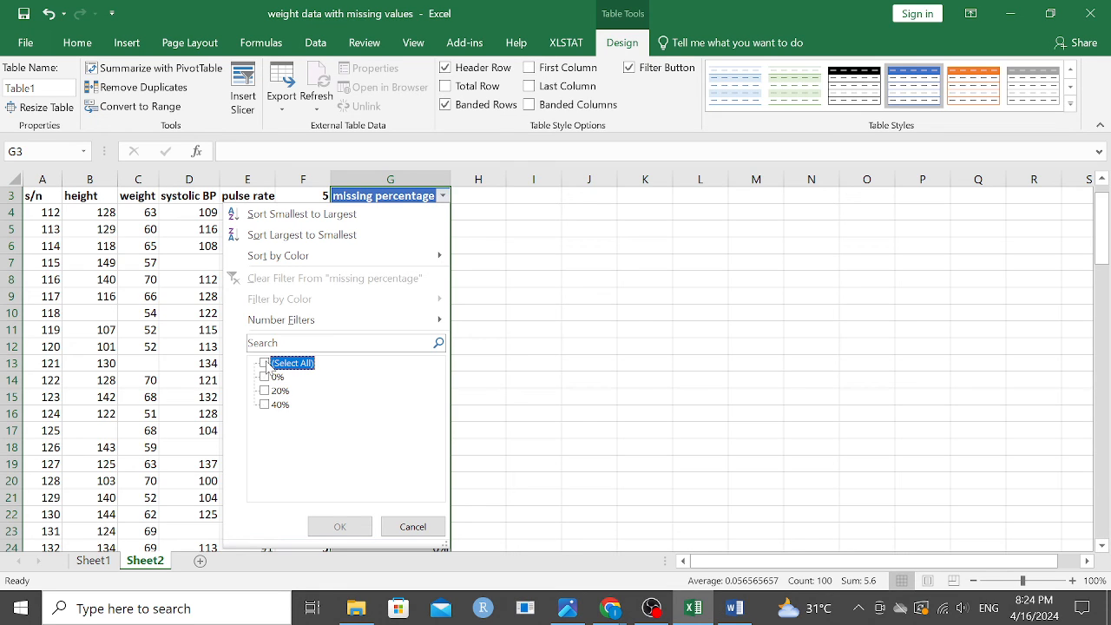
pyautogui.click(264, 404)
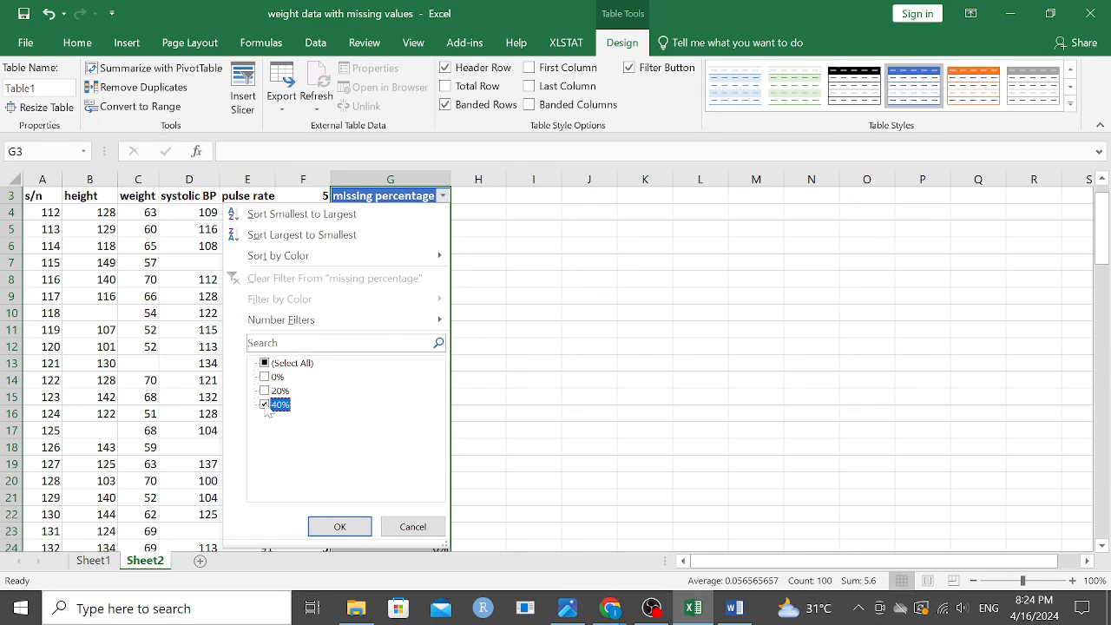
pyautogui.click(340, 527)
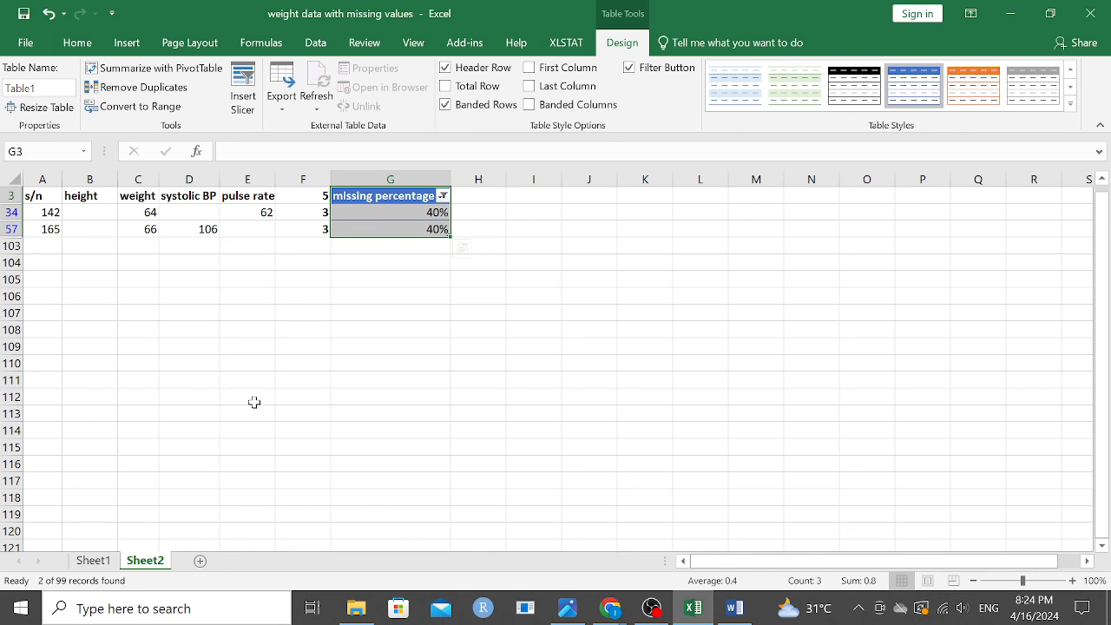
# Step: Look briefly at Sheet1, return to Sheet2 and reselect all values in the missing percentage filter
pyautogui.click(93, 559)
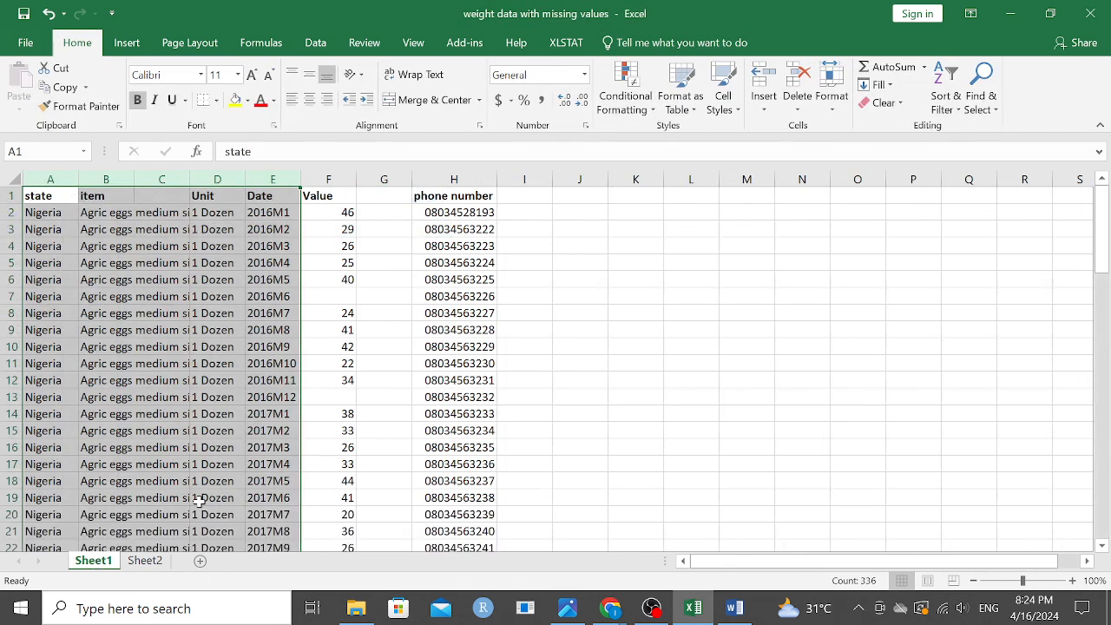
pyautogui.click(145, 561)
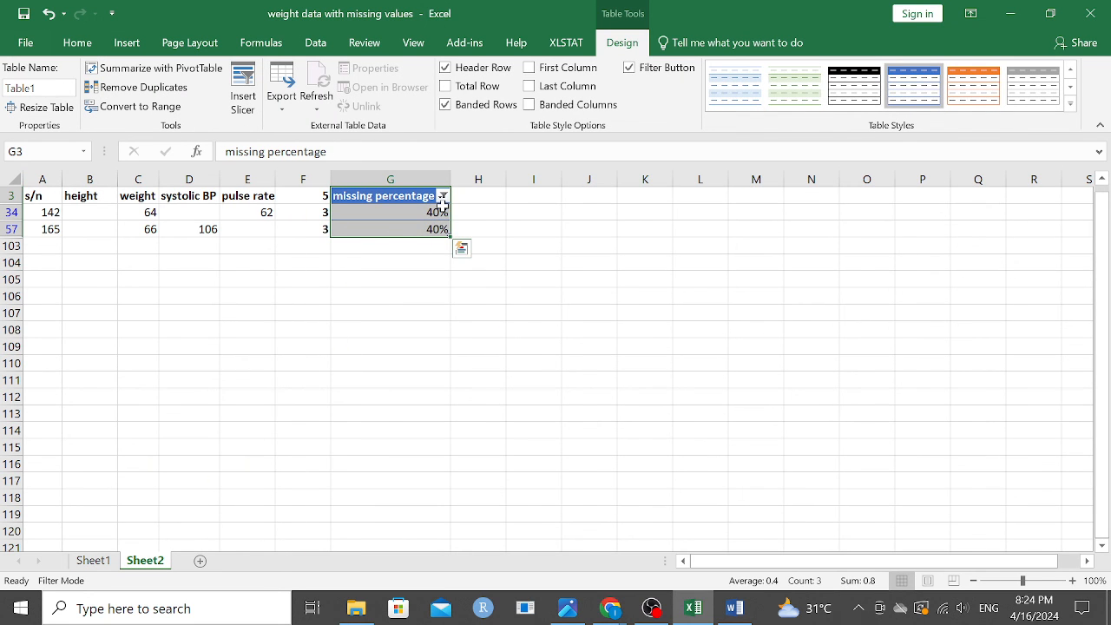
pyautogui.click(443, 196)
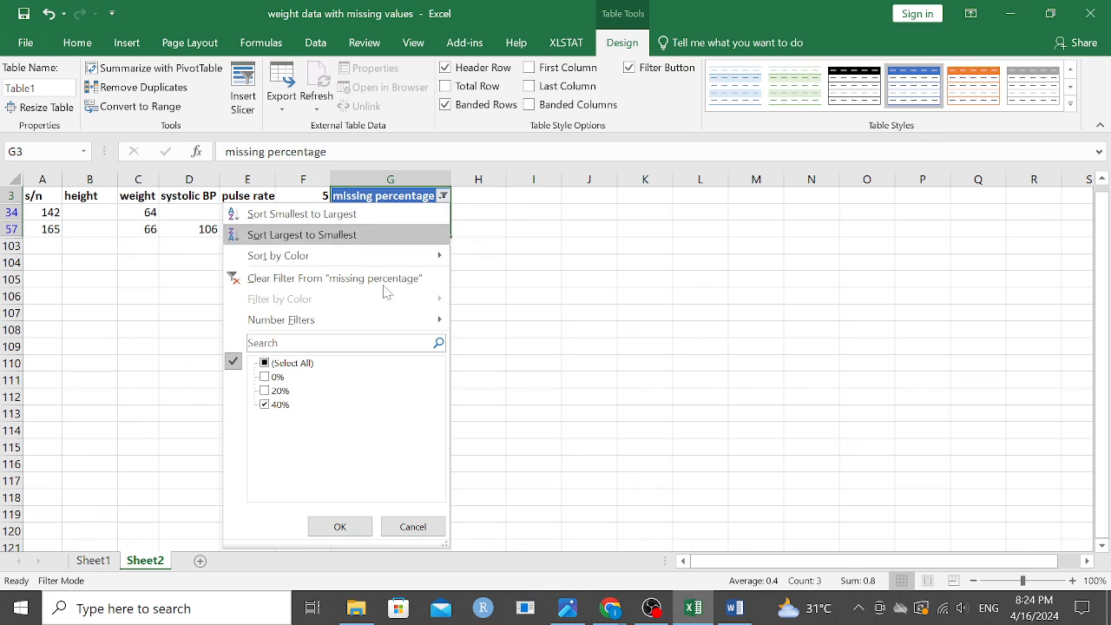
pyautogui.click(266, 363)
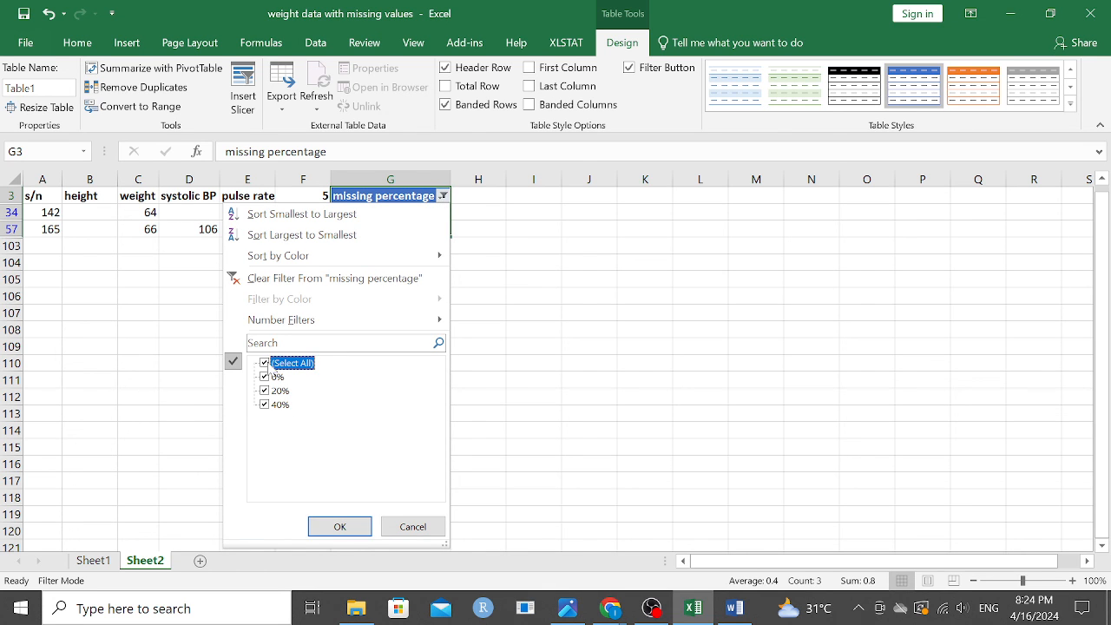
pyautogui.click(335, 523)
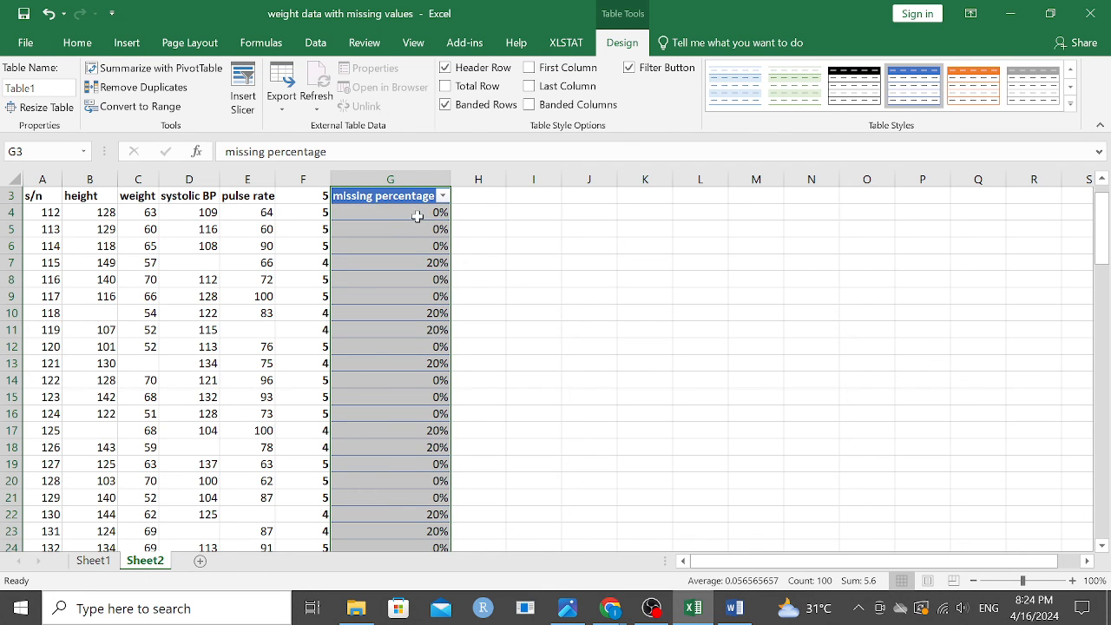
pyautogui.rightClick(418, 222)
pyautogui.moveTo(486, 387)
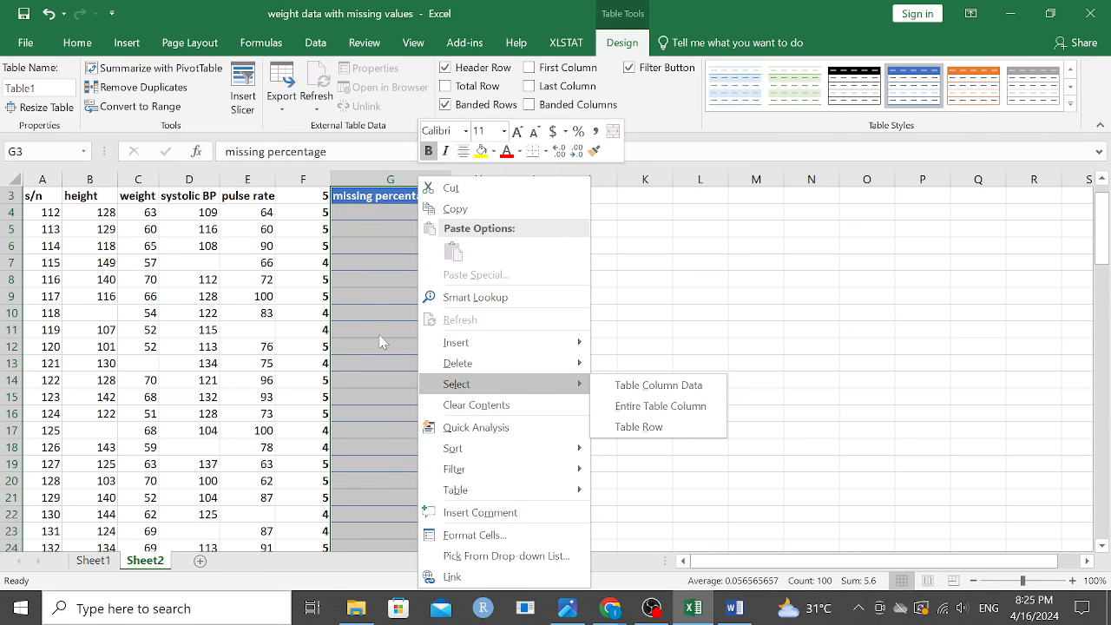
pyautogui.press('Escape')
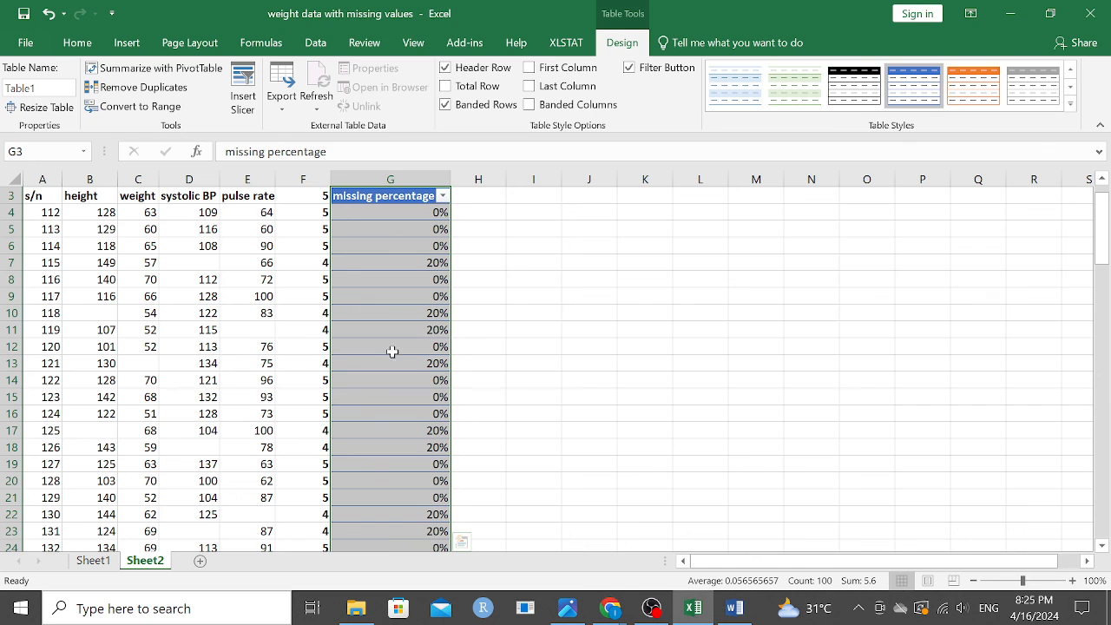
pyautogui.scroll(-1, 451, 311)
pyautogui.scroll(-7, 452, 308)
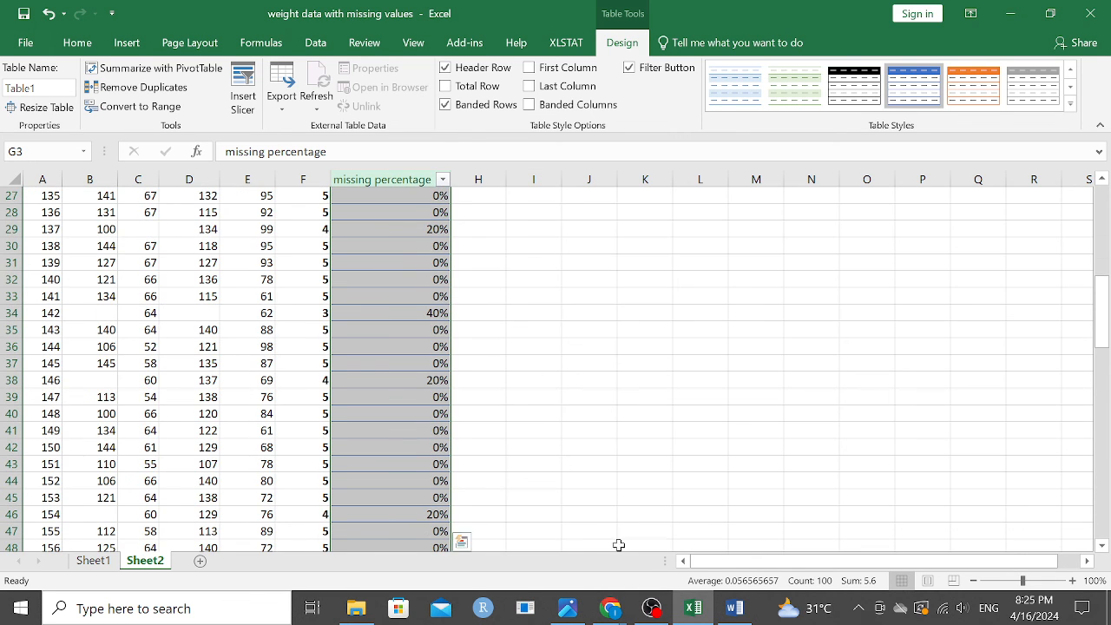